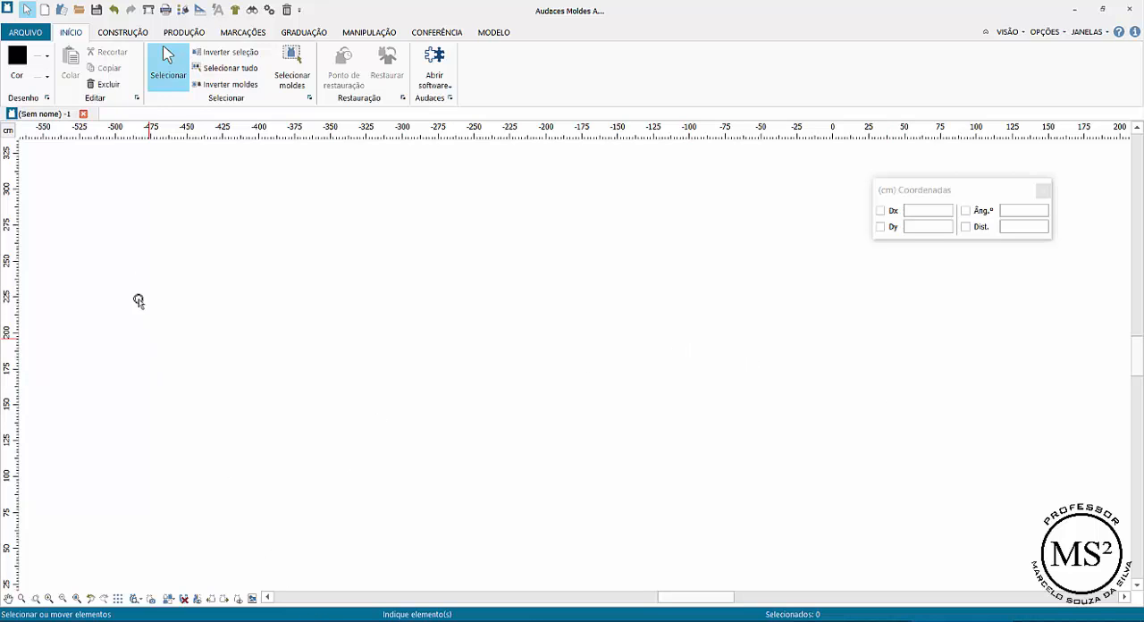
Place ten points freely across the work area with the point-by-coordinate tool
left_click(119, 32)
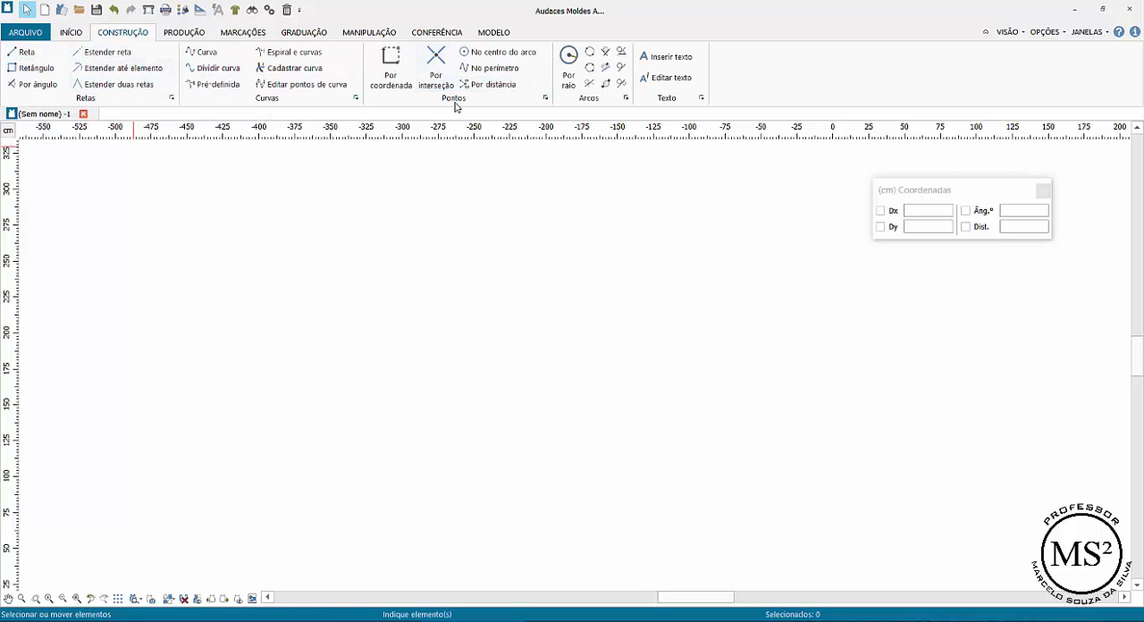
left_click(394, 66)
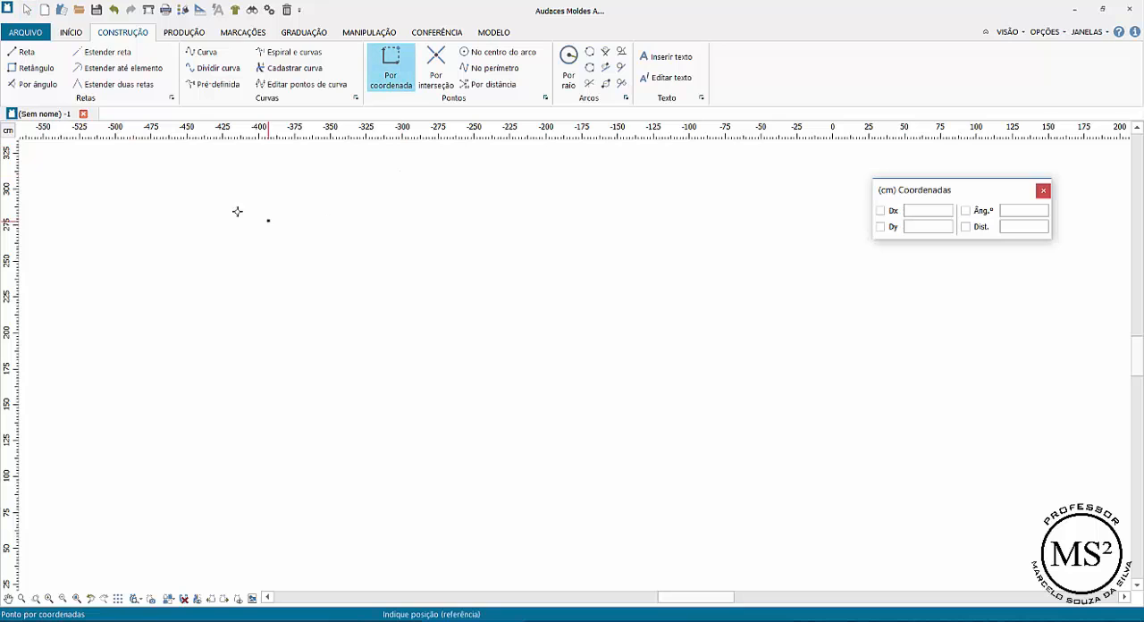
left_click(131, 211)
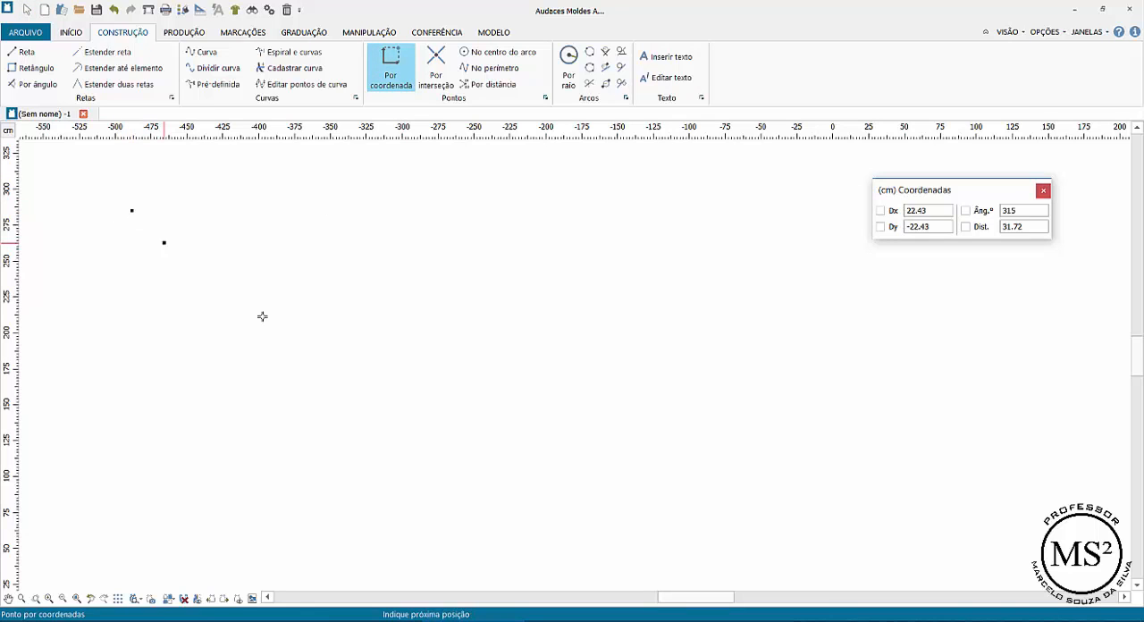
left_click(603, 499)
left_click(292, 357)
left_click(437, 258)
left_click(511, 401)
left_click(671, 366)
left_click(604, 258)
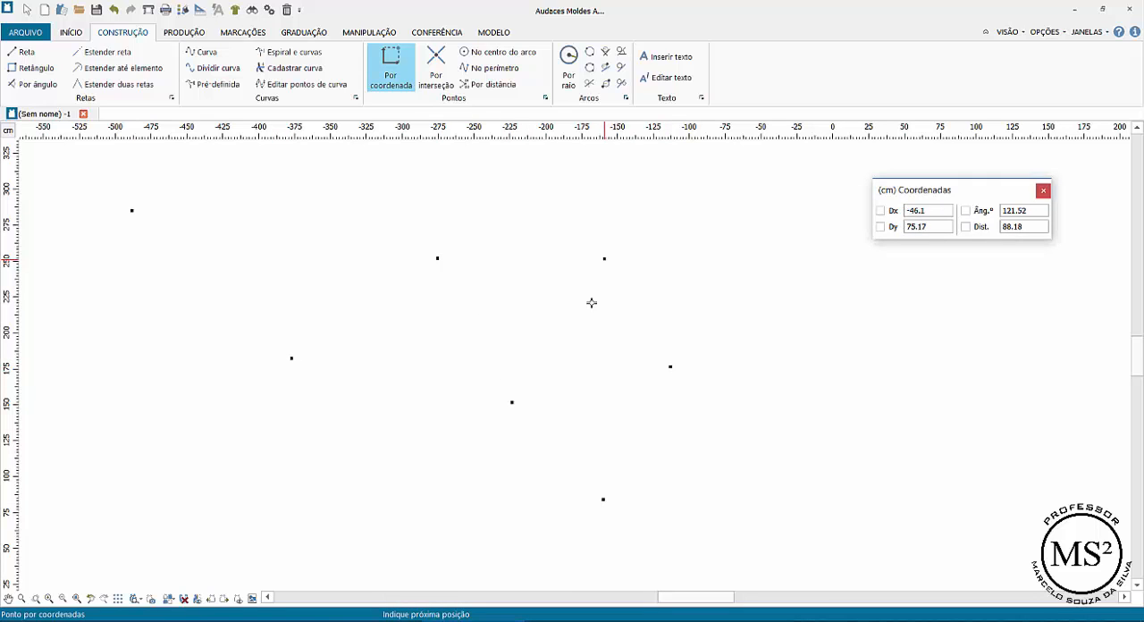
left_click(422, 417)
left_click(335, 261)
left_click(470, 203)
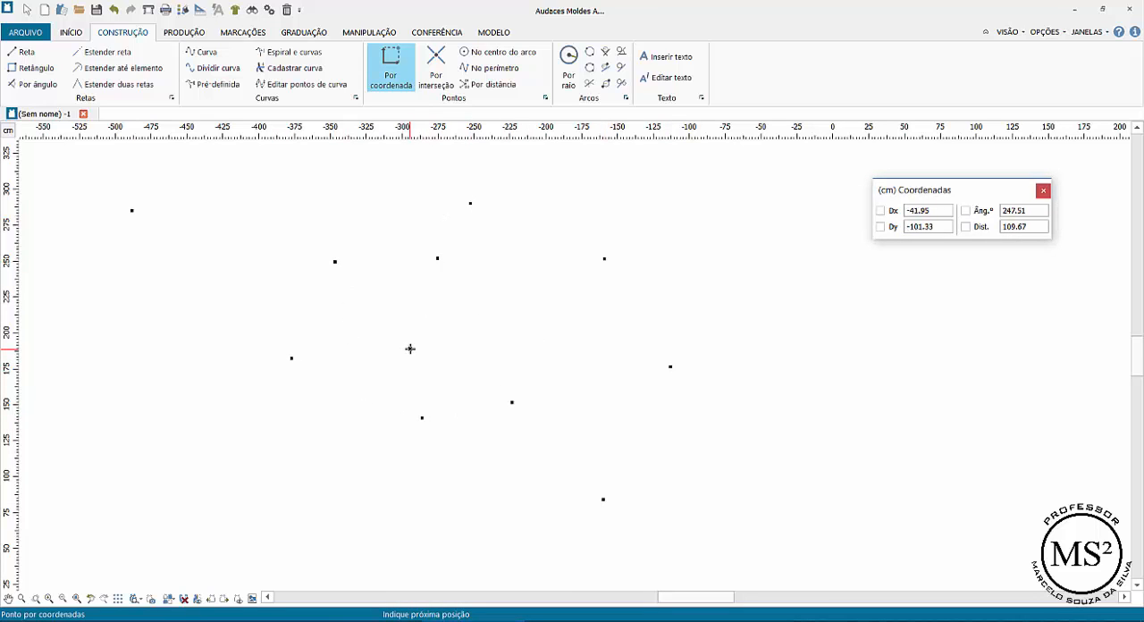
left_click(201, 153)
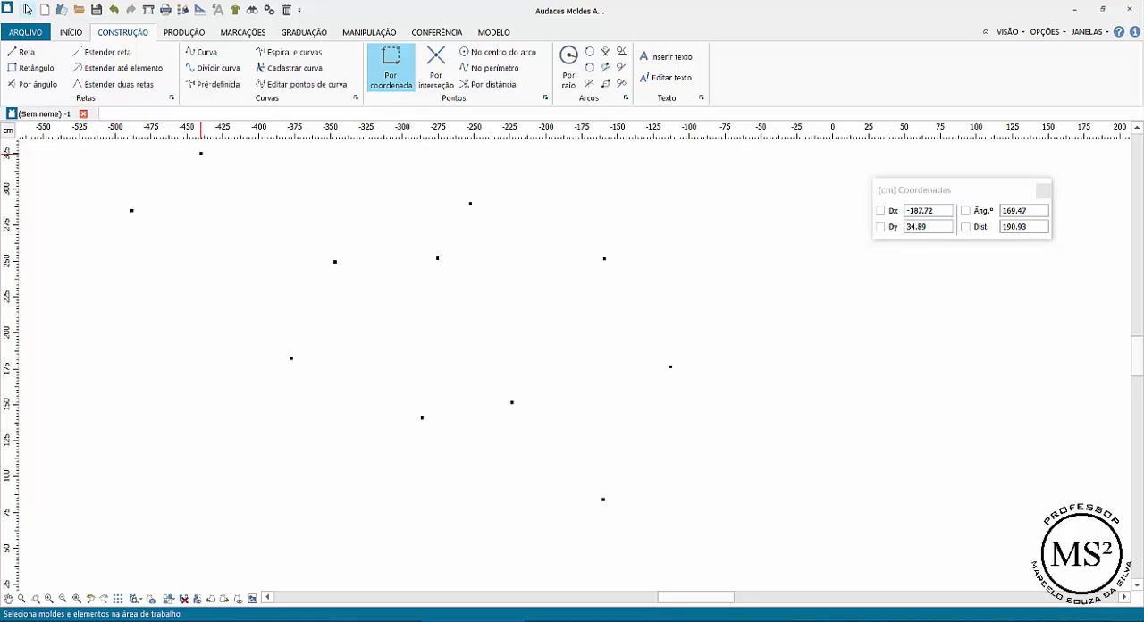
Select all the scattered points and delete them
left_click(25, 10)
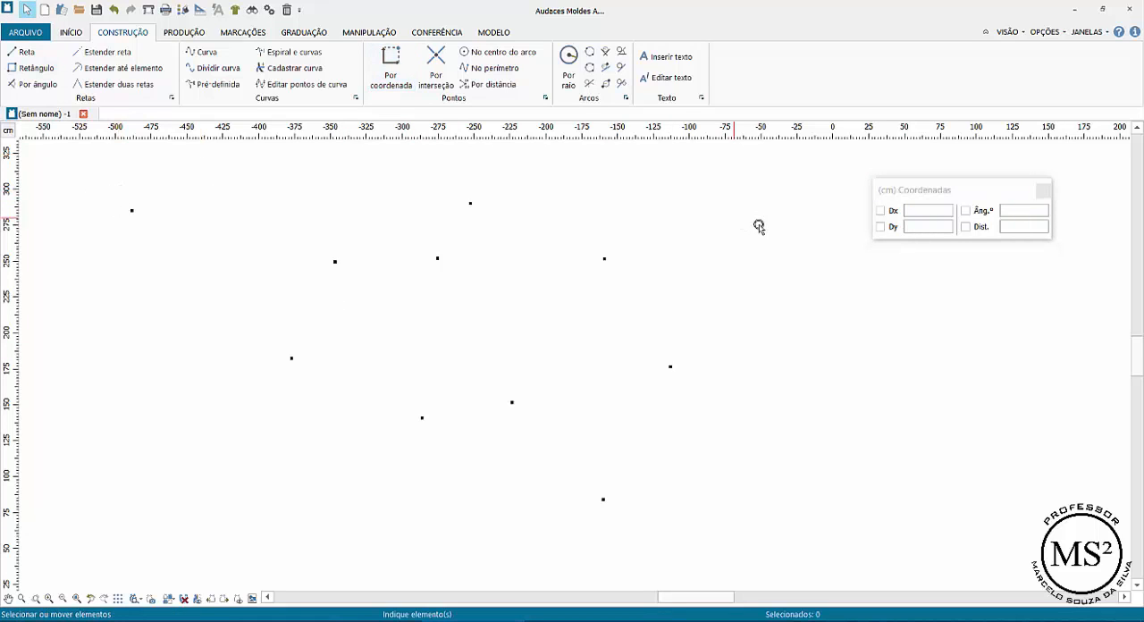
left_click_drag(92, 159, 765, 537)
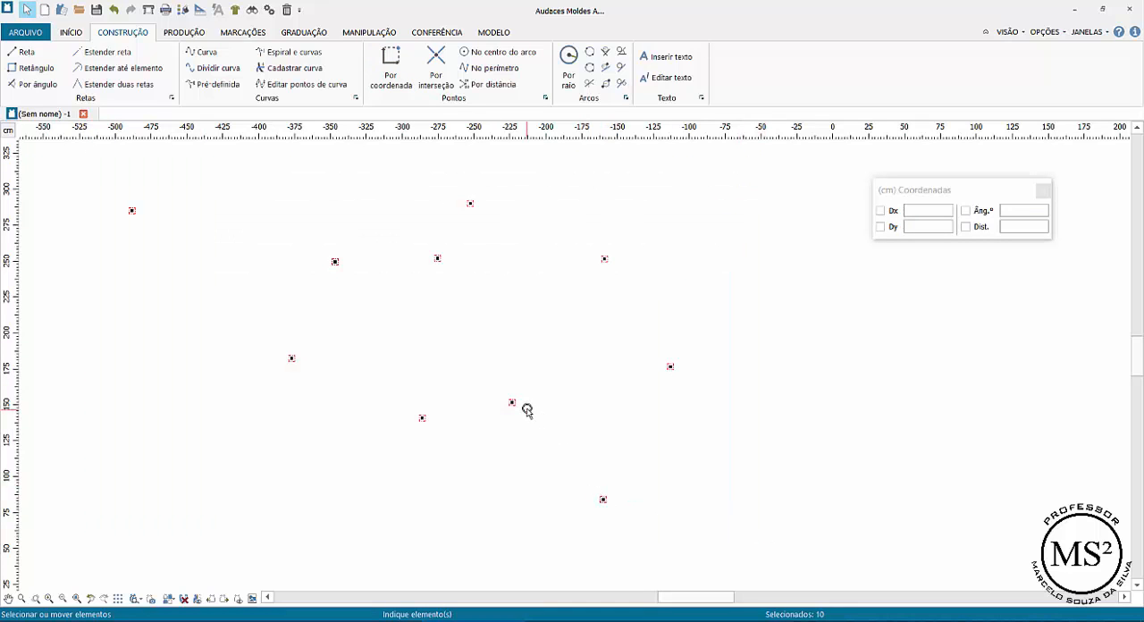
key("Delete")
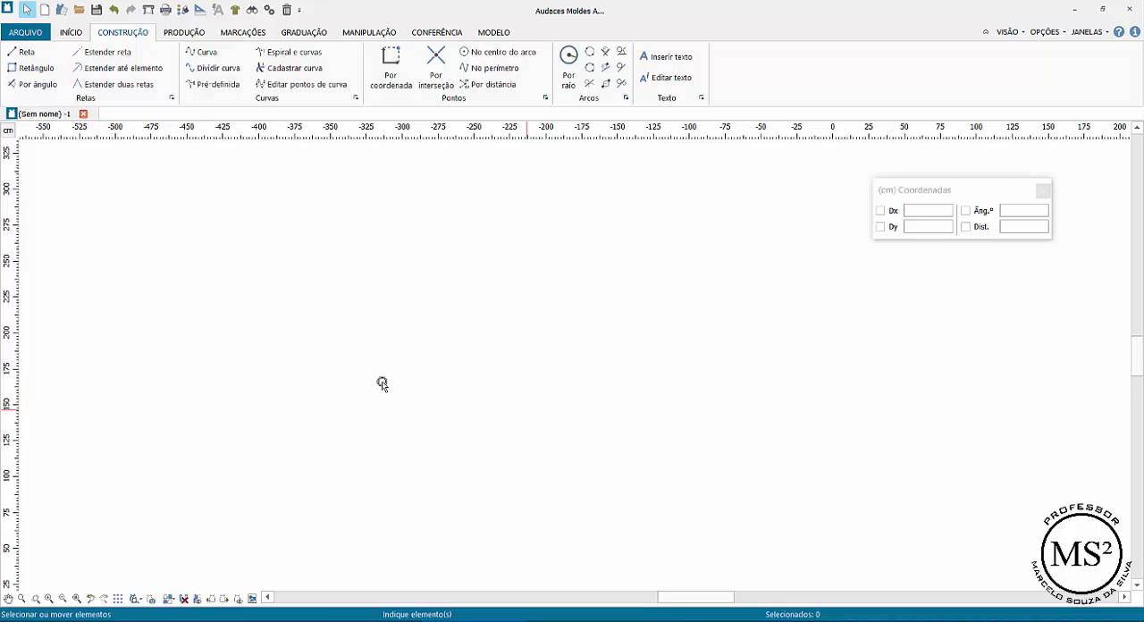
Place a reference point by coordinate and a second point offset from it by Dx 25 cm and Dy -0 cm
left_click(391, 67)
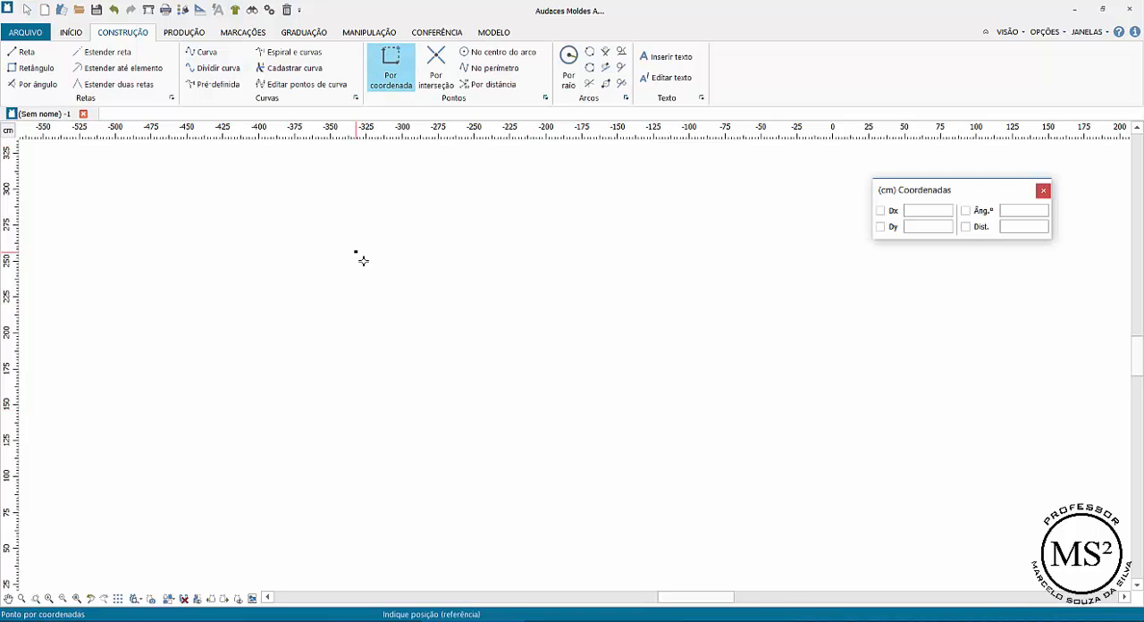
left_click(379, 283)
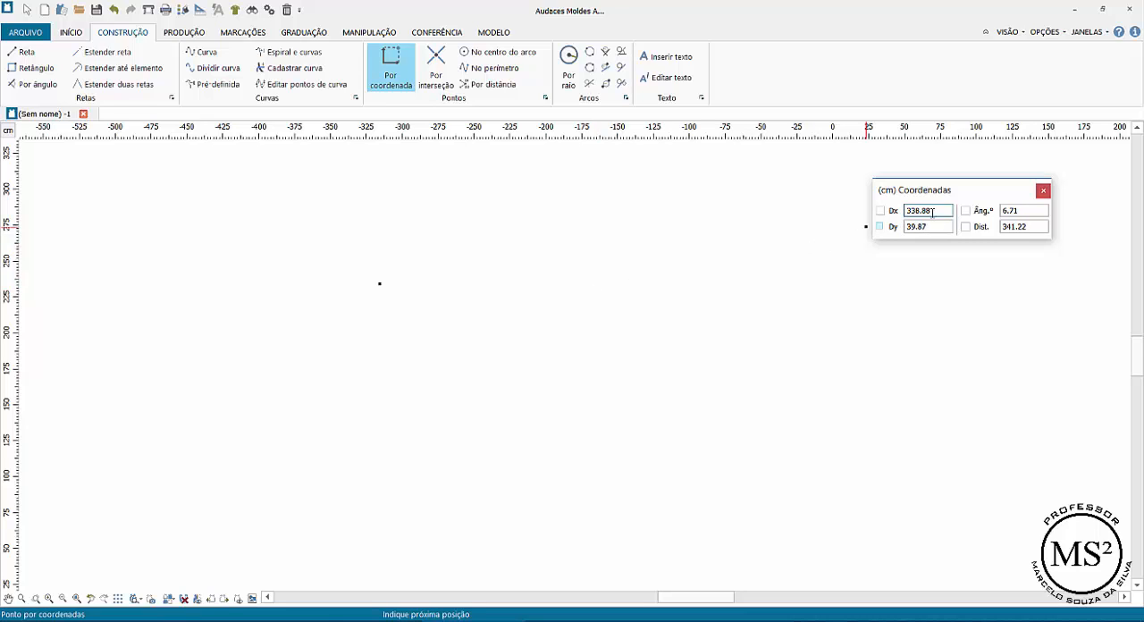
left_click_drag(928, 211, 886, 211)
key("Tab")
key("Tab")
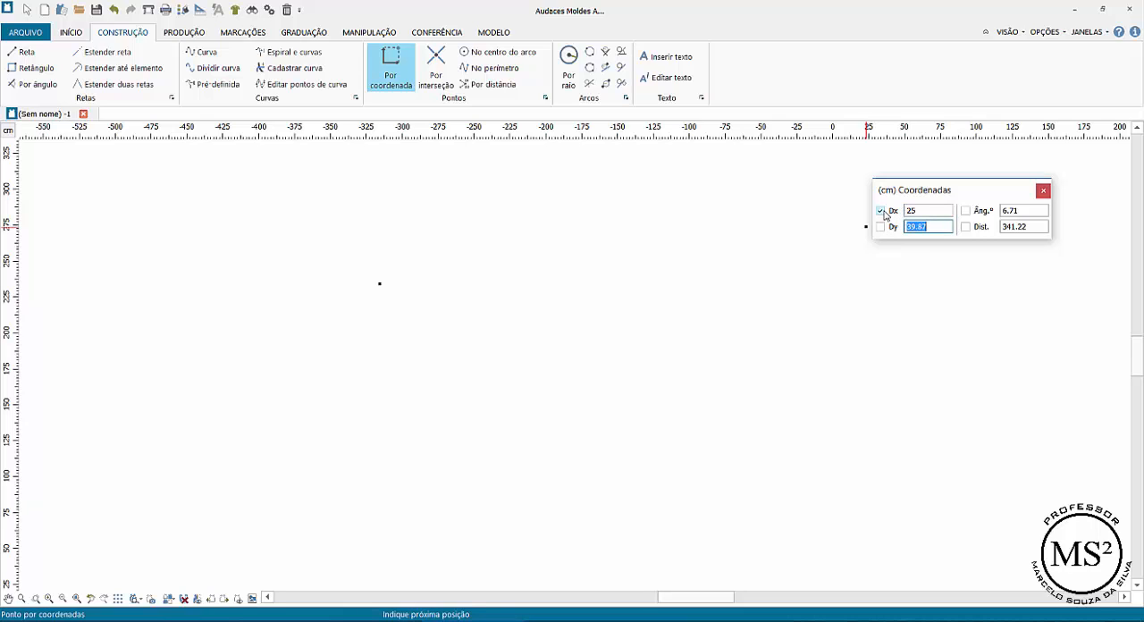
key("Tab")
key("Tab")
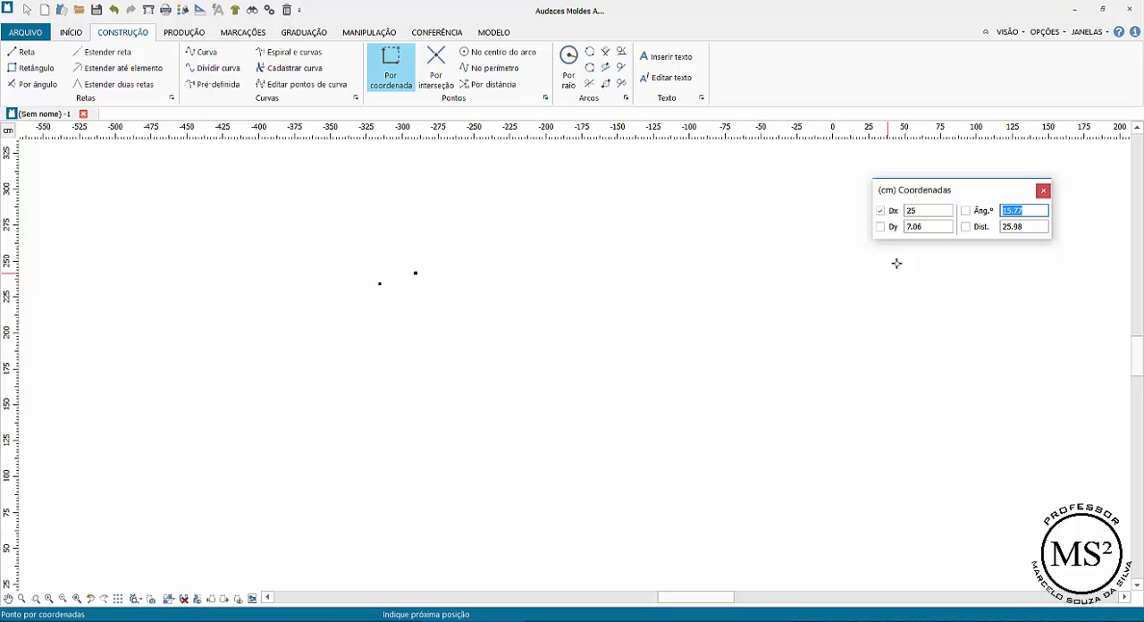
left_click_drag(917, 226, 932, 225)
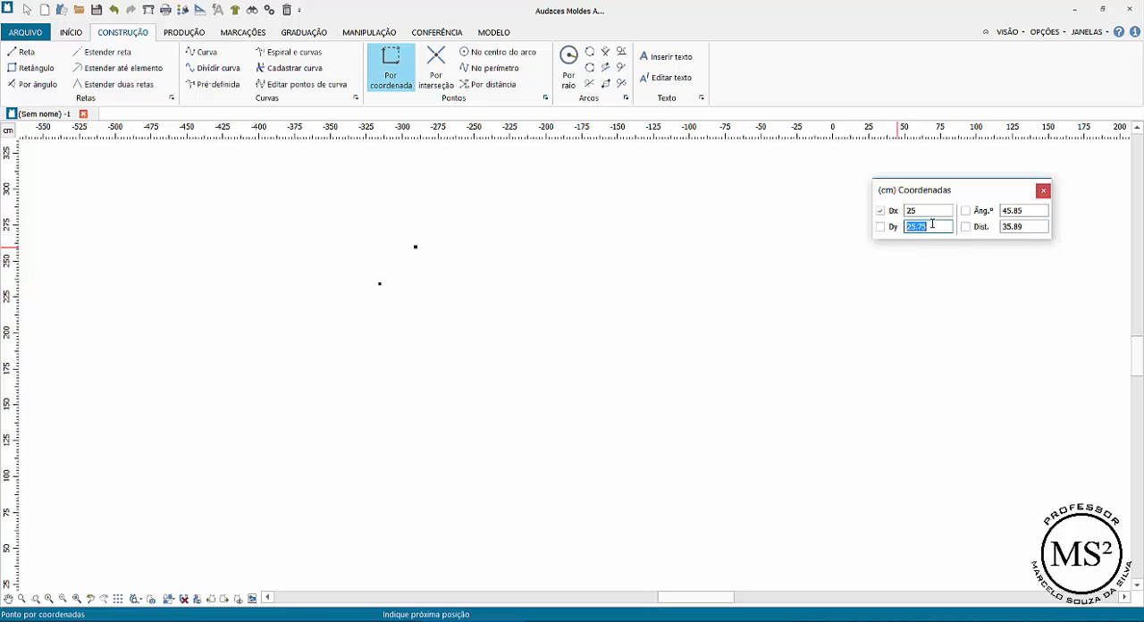
type("-0")
key("Return")
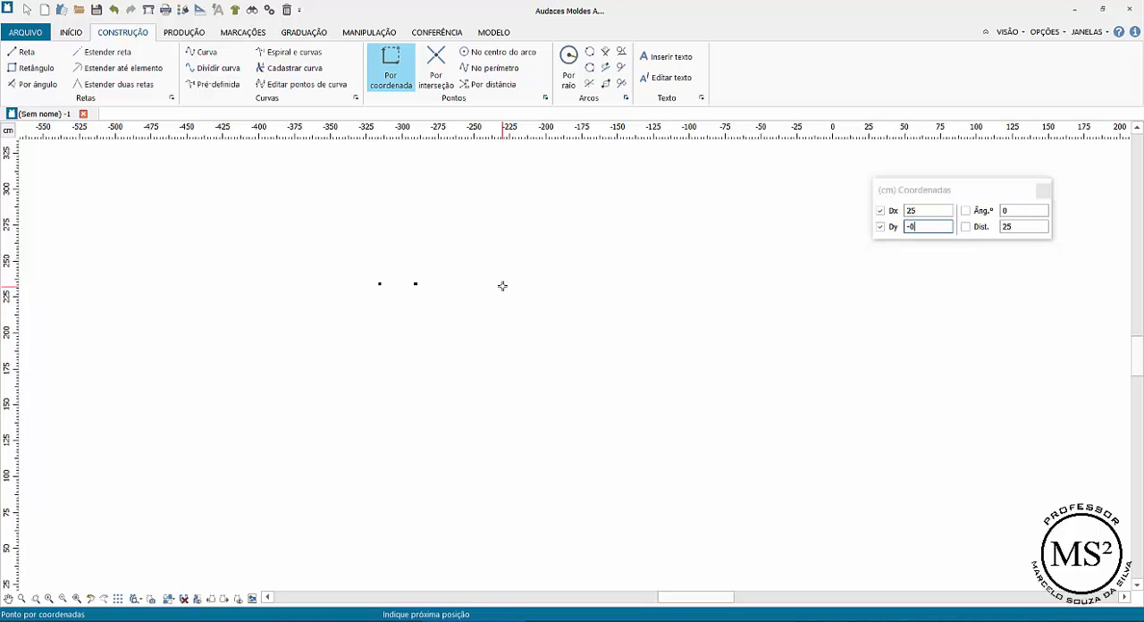
Extend the horizontal row with four more points at the same 25 cm offset and end the point sequence
key("Return")
key("Return")
key("Return")
key("Return")
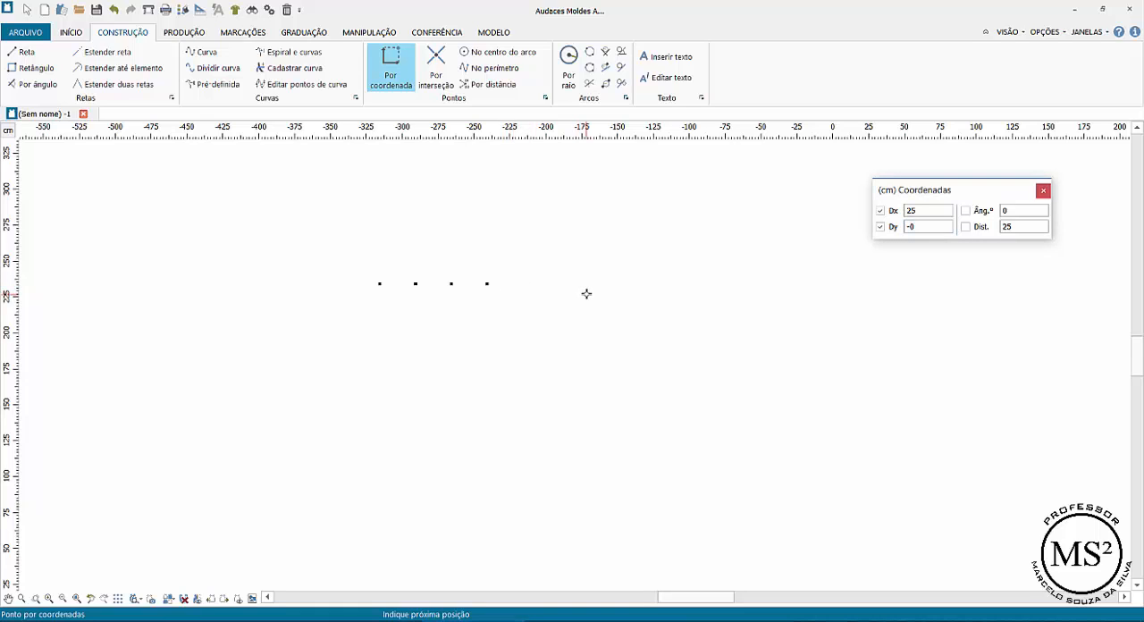
right_click(675, 296)
left_click(602, 402)
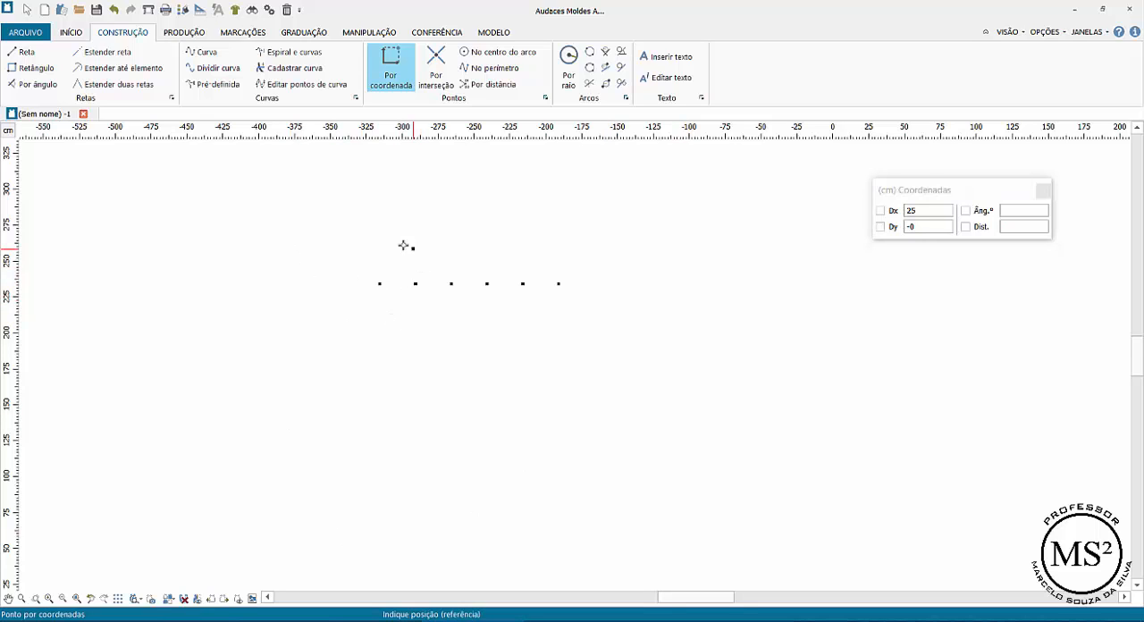
Draw straight lines joining the first three points of the row
left_click(20, 52)
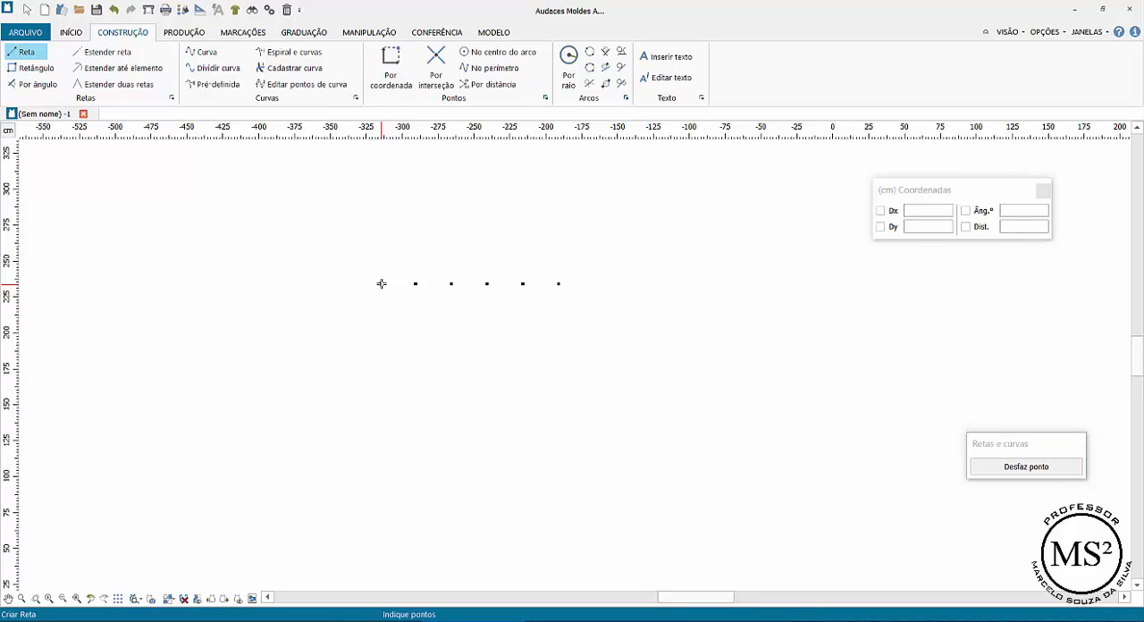
left_click(381, 283)
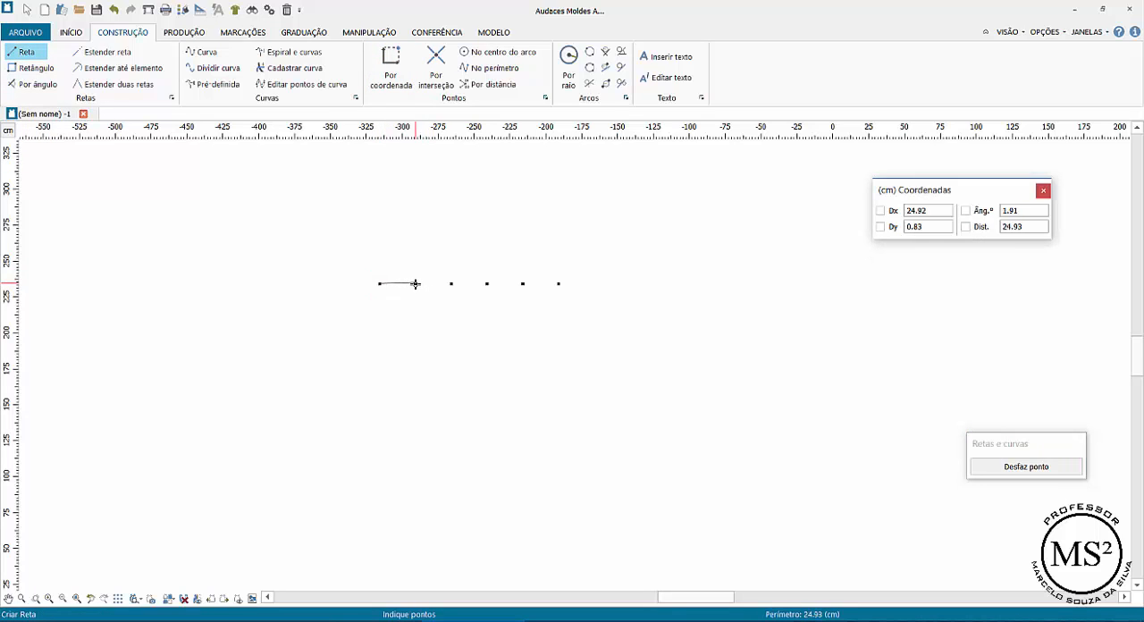
left_click(416, 284)
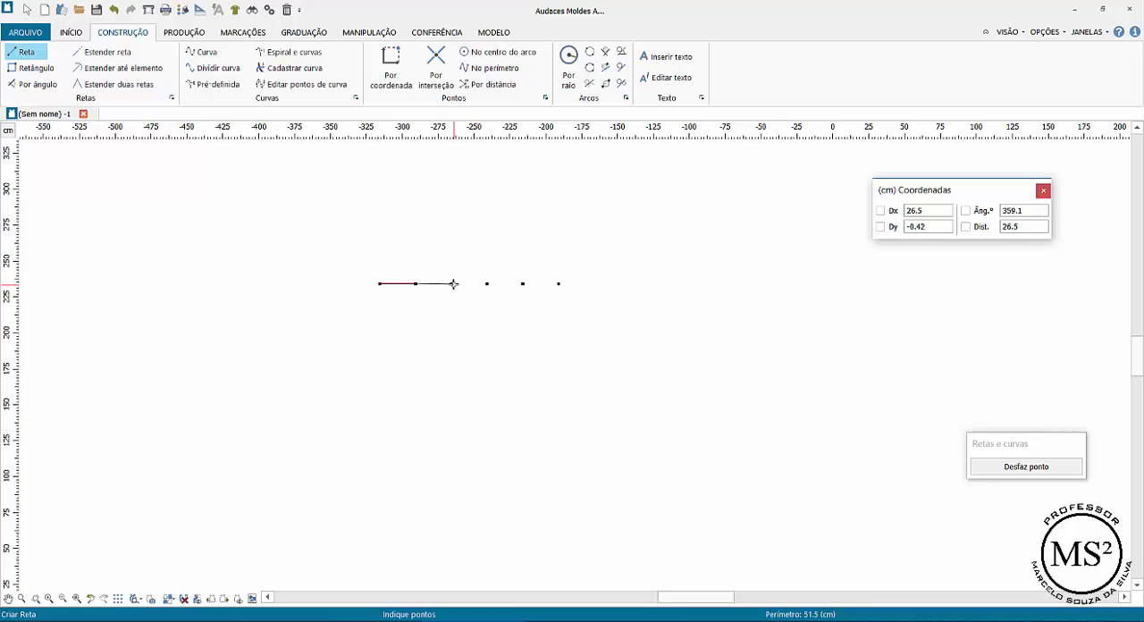
left_click(452, 284)
right_click(474, 259)
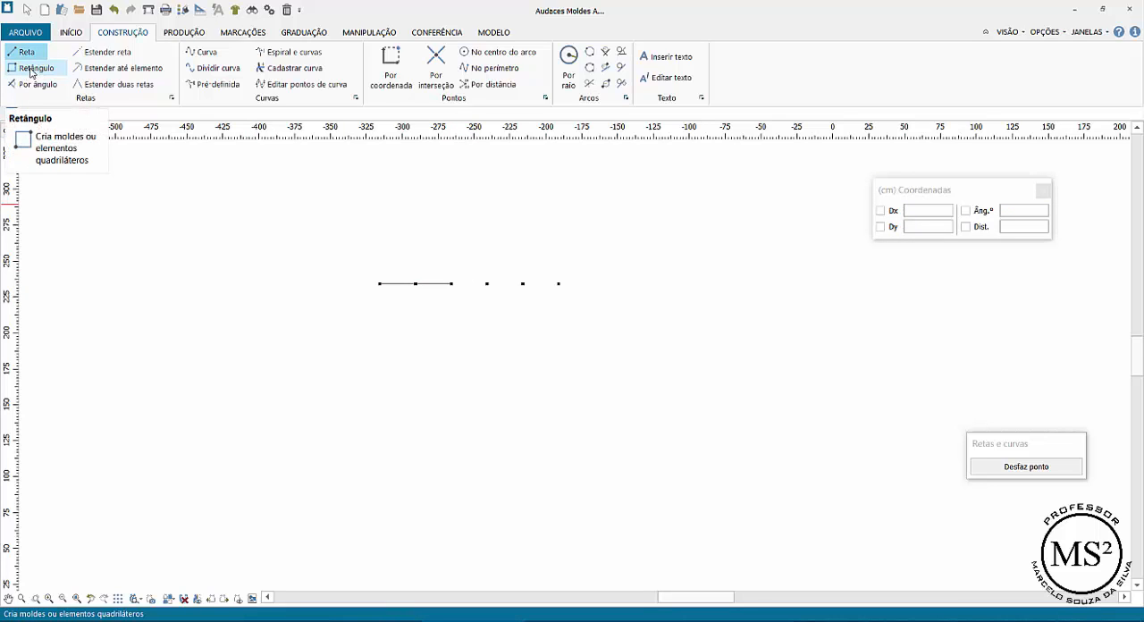
Select the whole row of points with its lines and delete everything
left_click(27, 9)
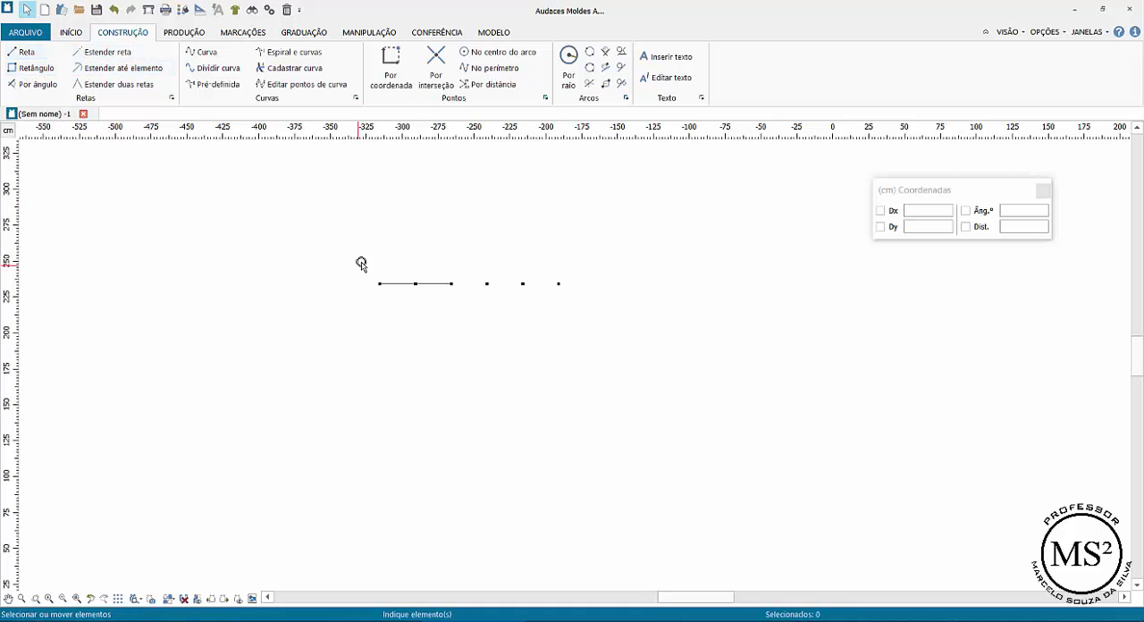
left_click_drag(361, 264, 642, 328)
key("Delete")
Draw a rectangle from a free first corner with Dx 50 cm and Dy -50 cm
left_click(20, 72)
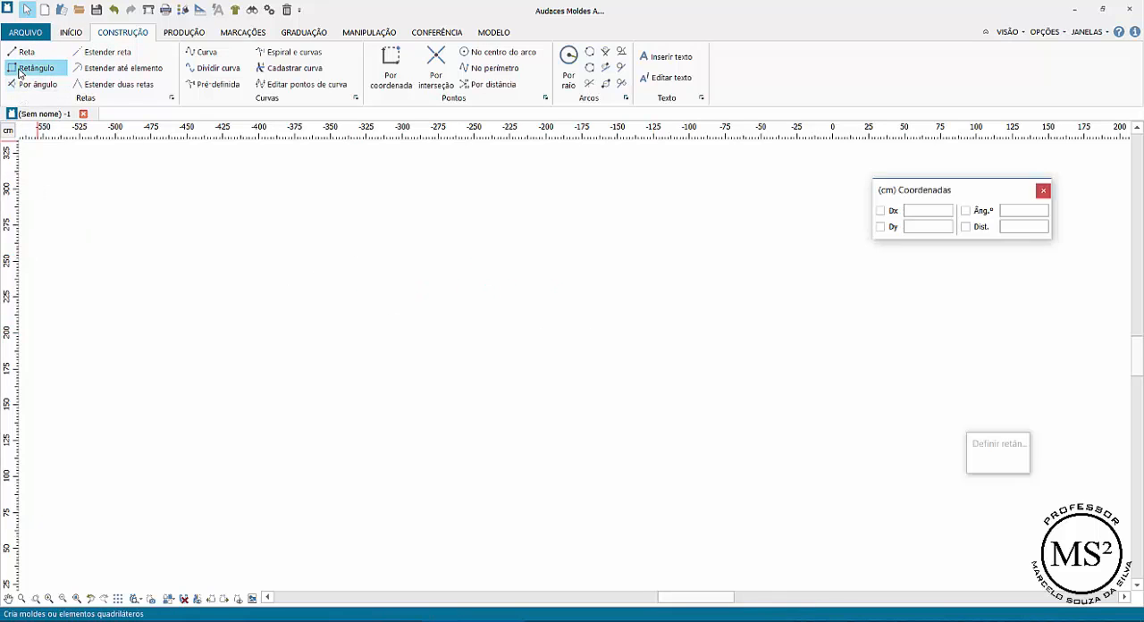
left_click(402, 222)
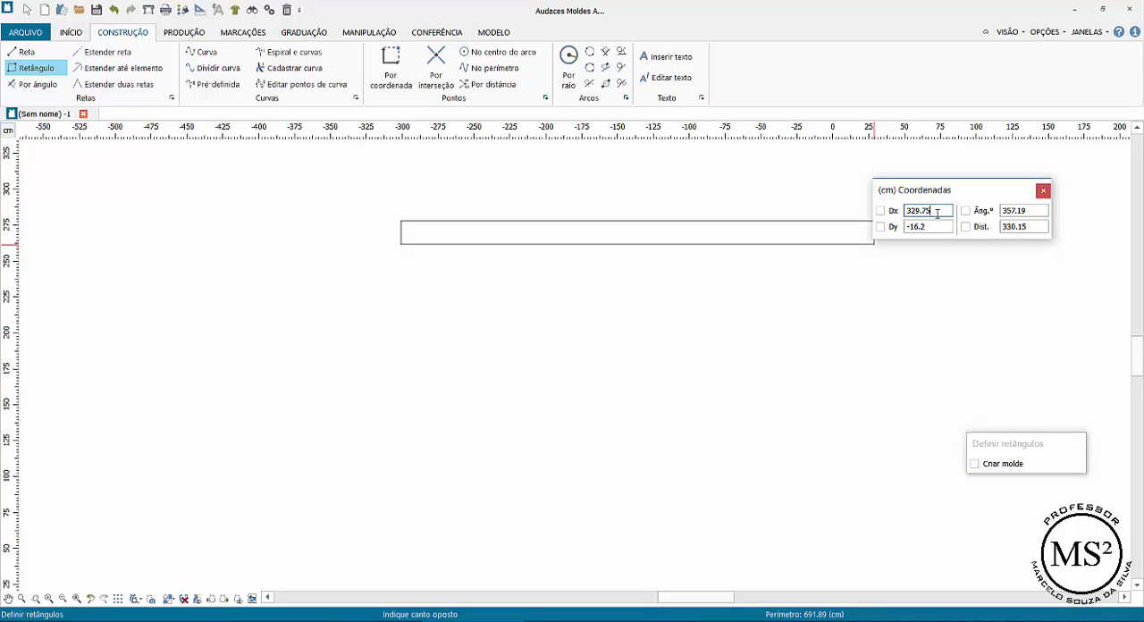
left_click_drag(937, 212, 892, 213)
type("50")
key("Tab")
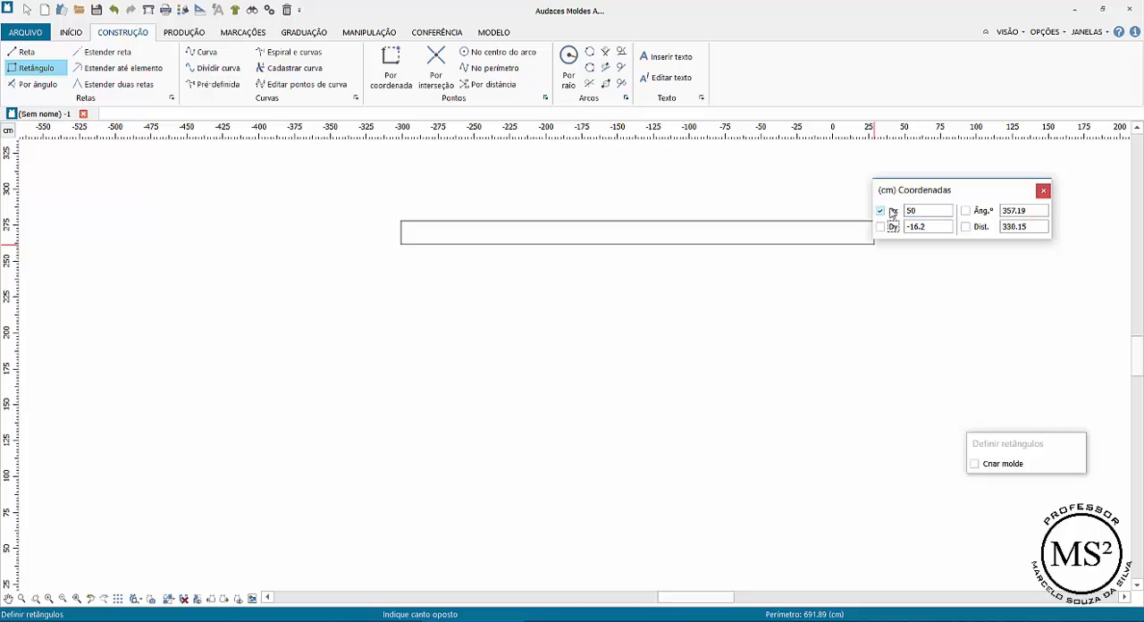
key("Tab")
type("50")
key("Return")
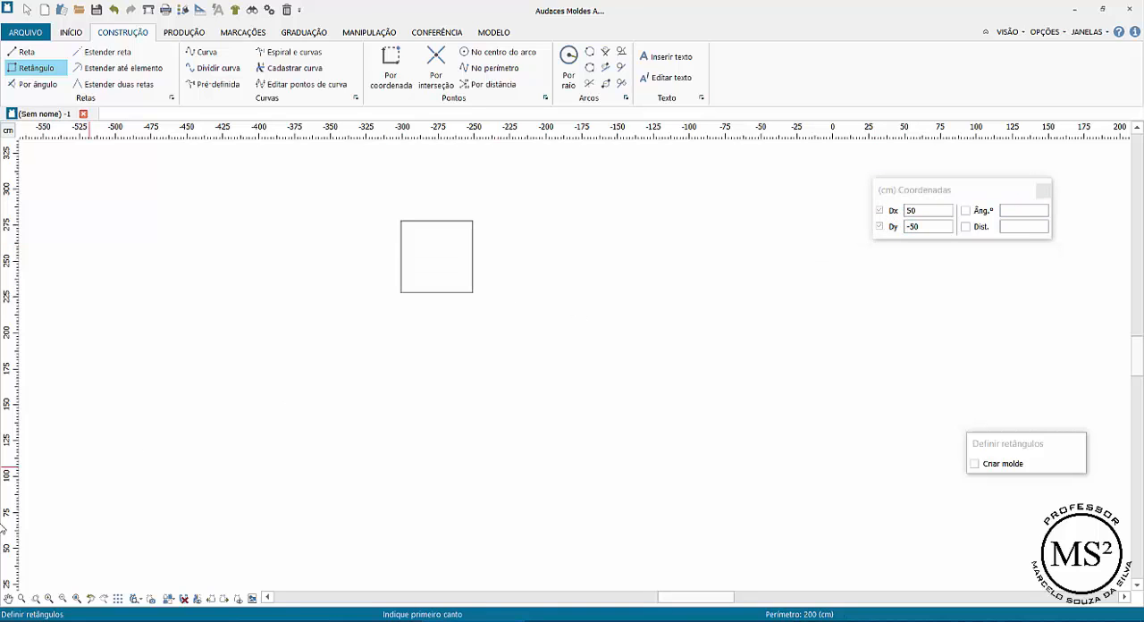
Draw both diagonals of the square with straight lines between its opposite corners
left_click(33, 602)
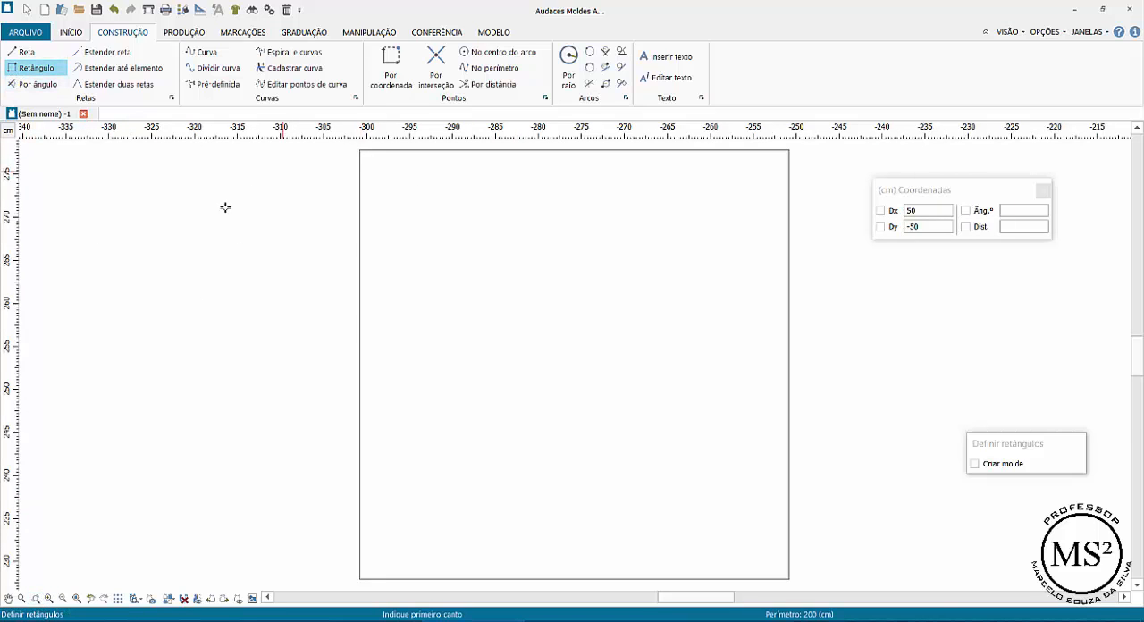
left_click(23, 52)
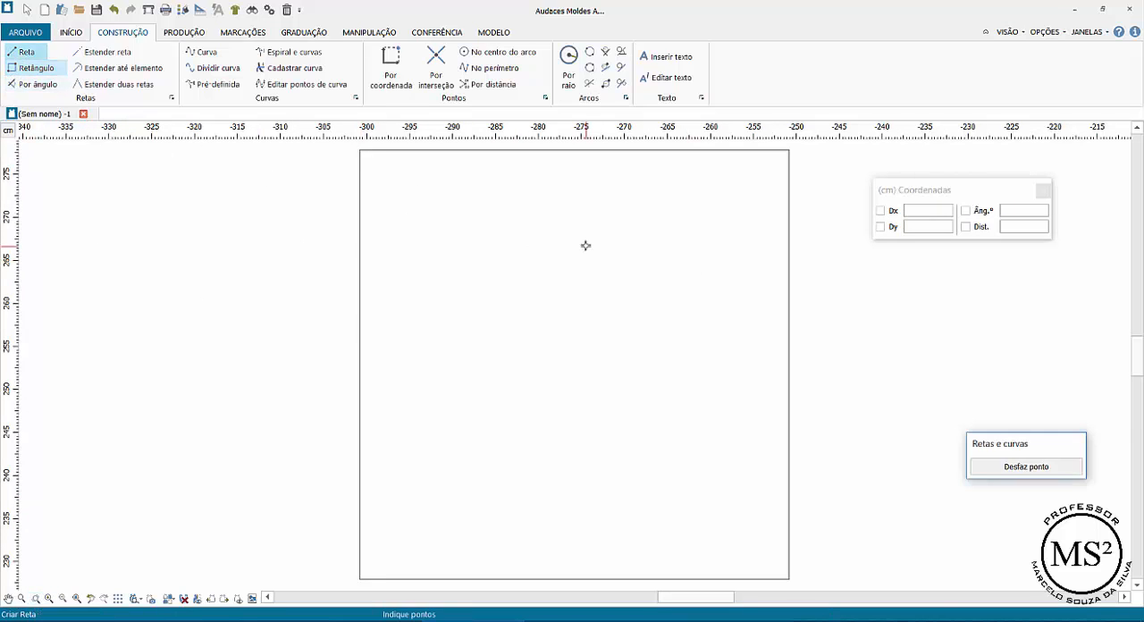
left_click(360, 150)
scroll(763, 556, "down", 1)
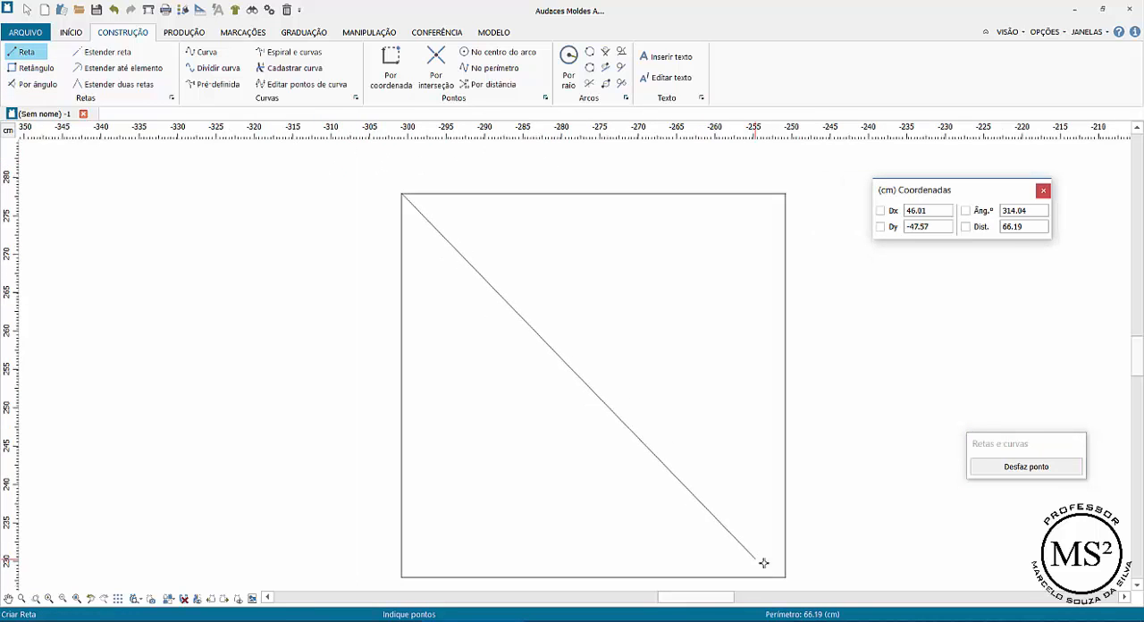
left_click(786, 578)
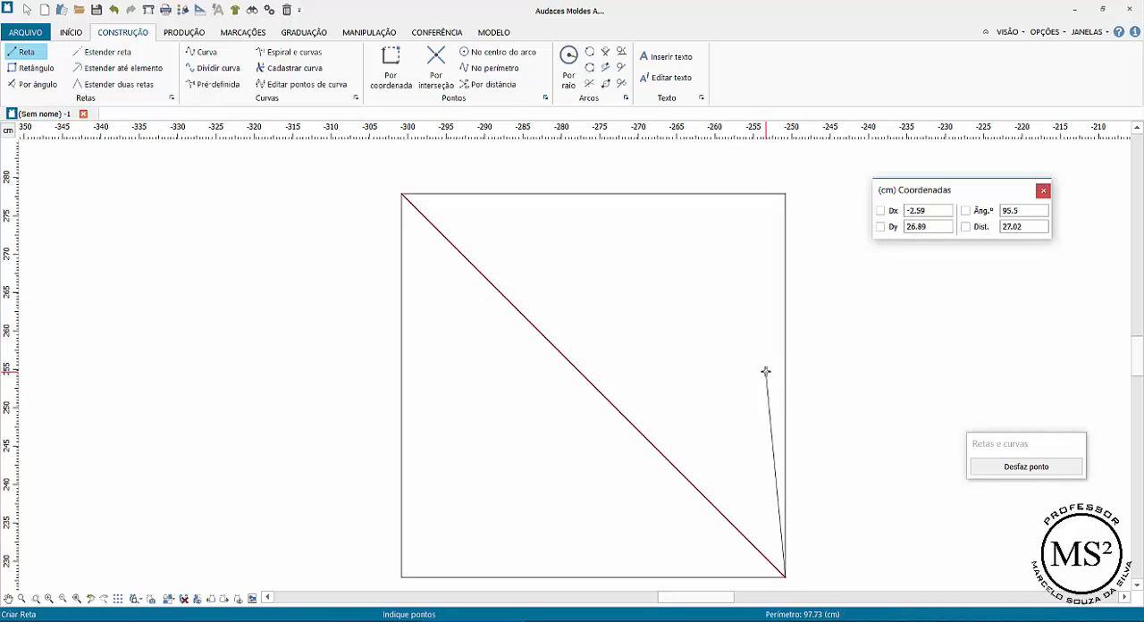
left_click(784, 195)
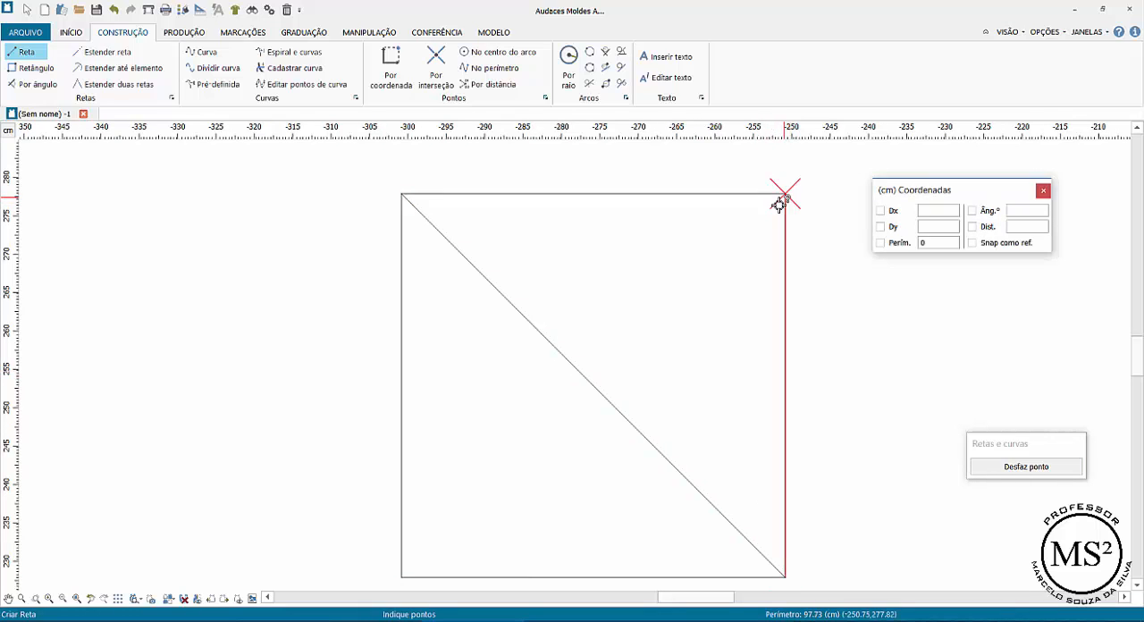
left_click(402, 576)
right_click(321, 394)
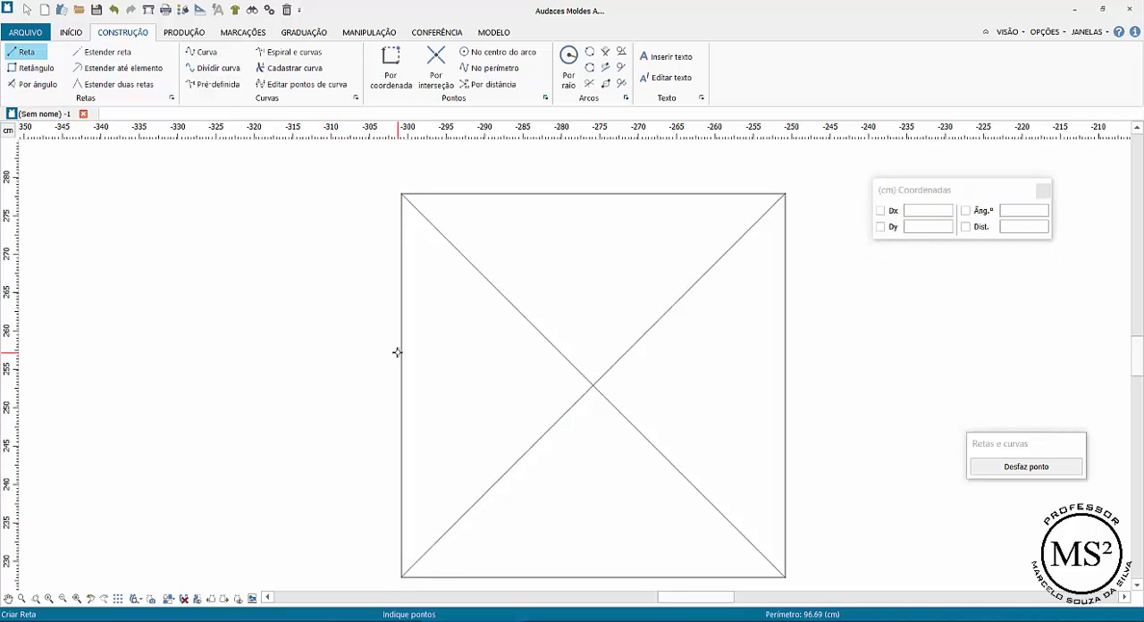
Draw the horizontal and vertical center lines of the square with straight lines between the midpoints of its opposite sides
left_click(402, 385)
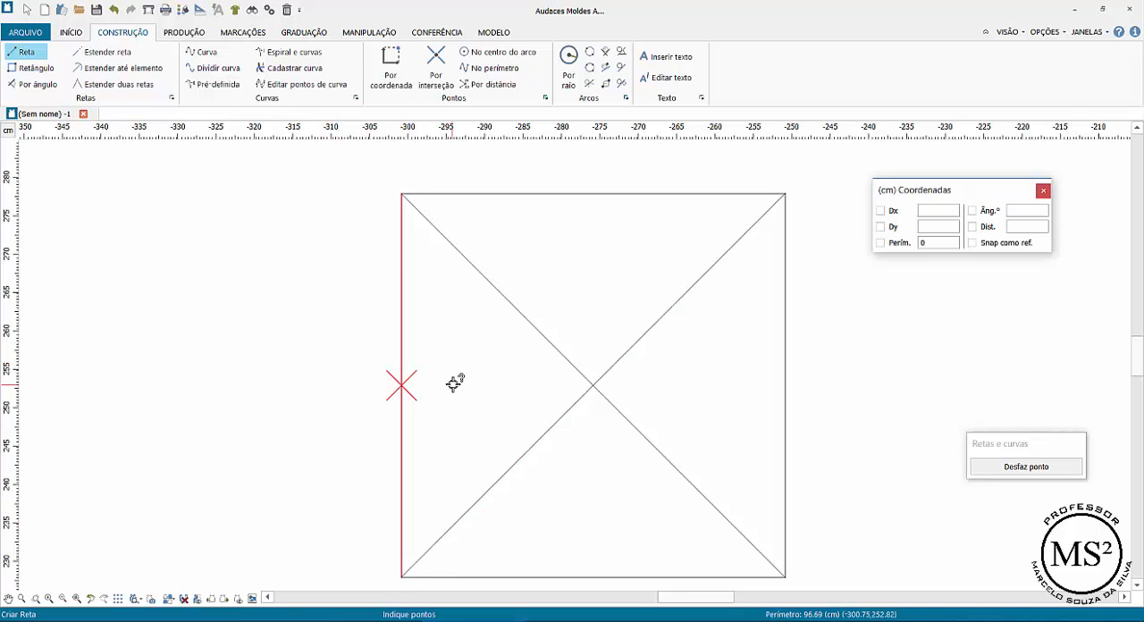
left_click(786, 383)
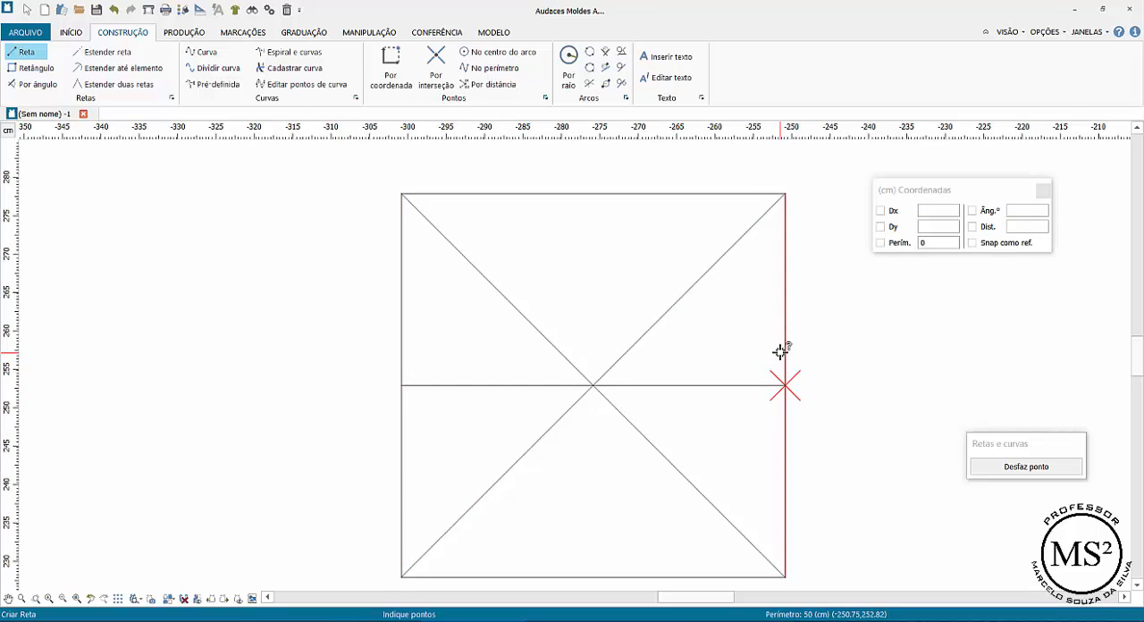
right_click(619, 222)
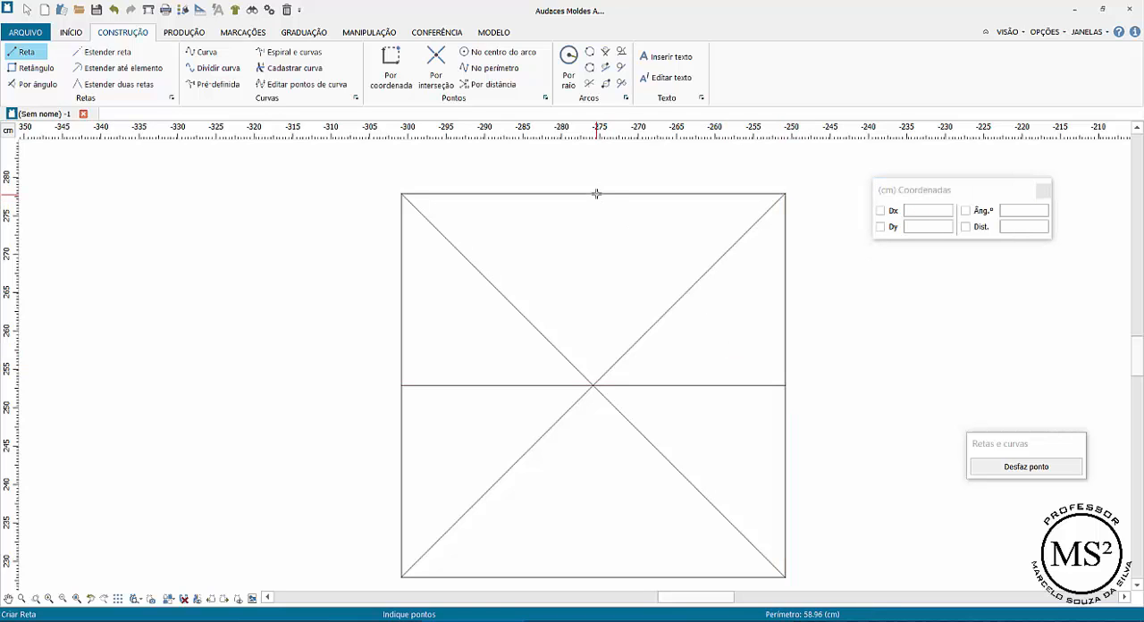
left_click(597, 193)
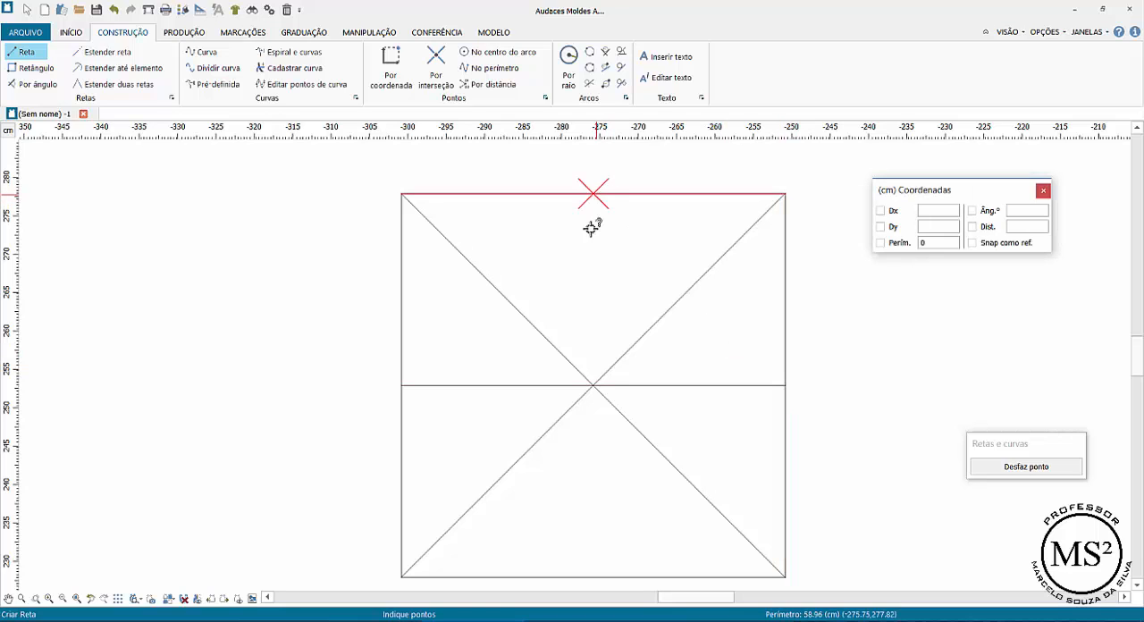
left_click(596, 576)
right_click(539, 211)
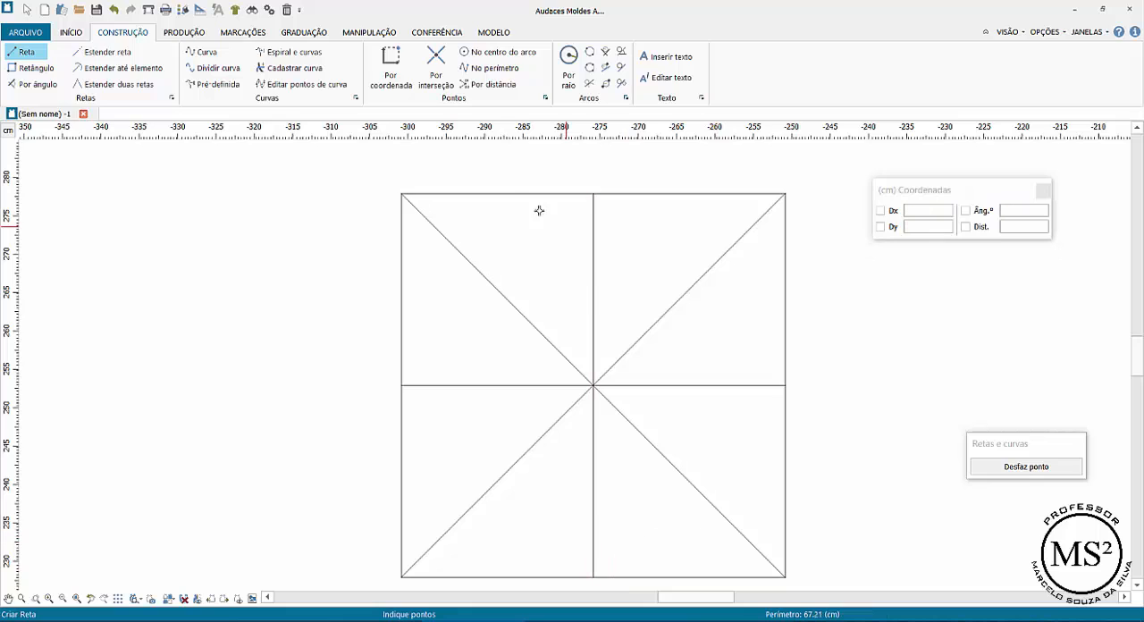
left_click(482, 193)
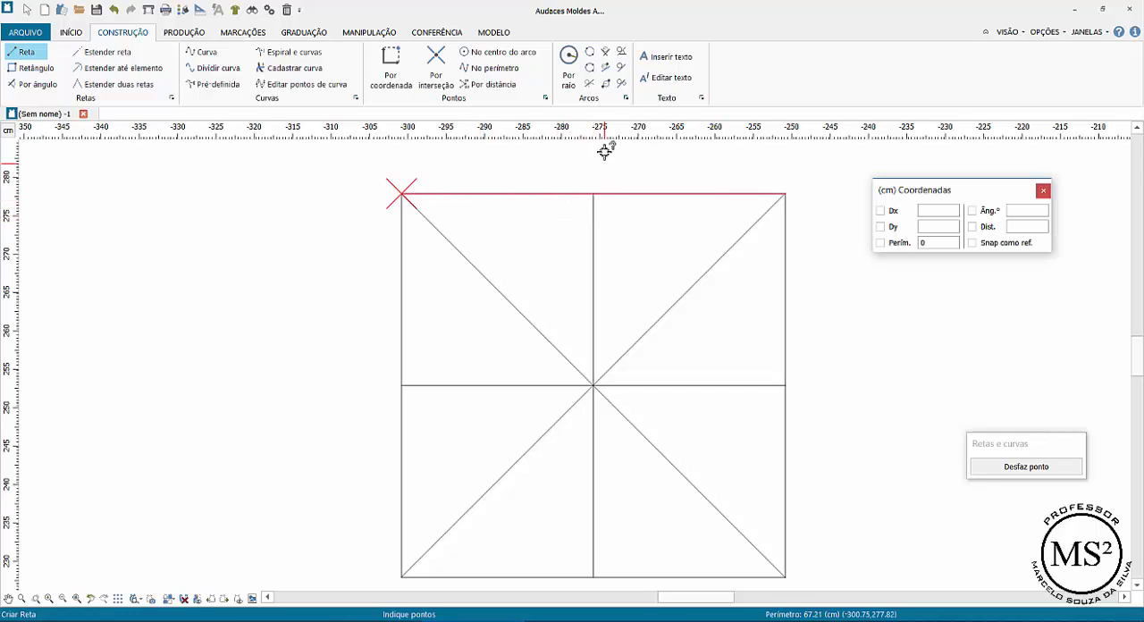
left_click(404, 193)
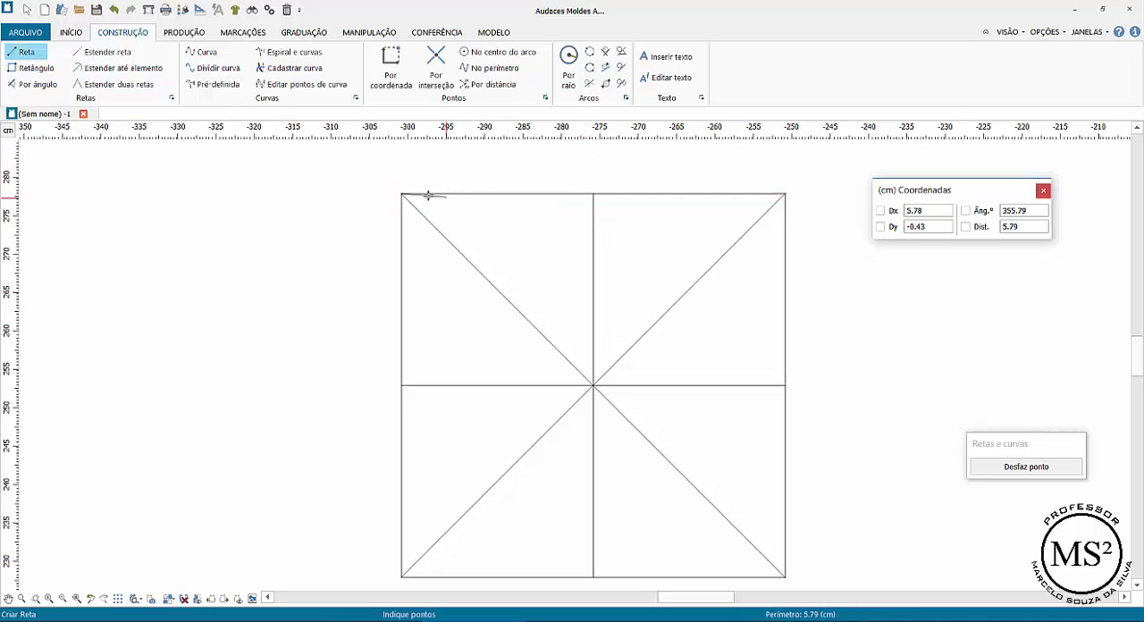
right_click(397, 161)
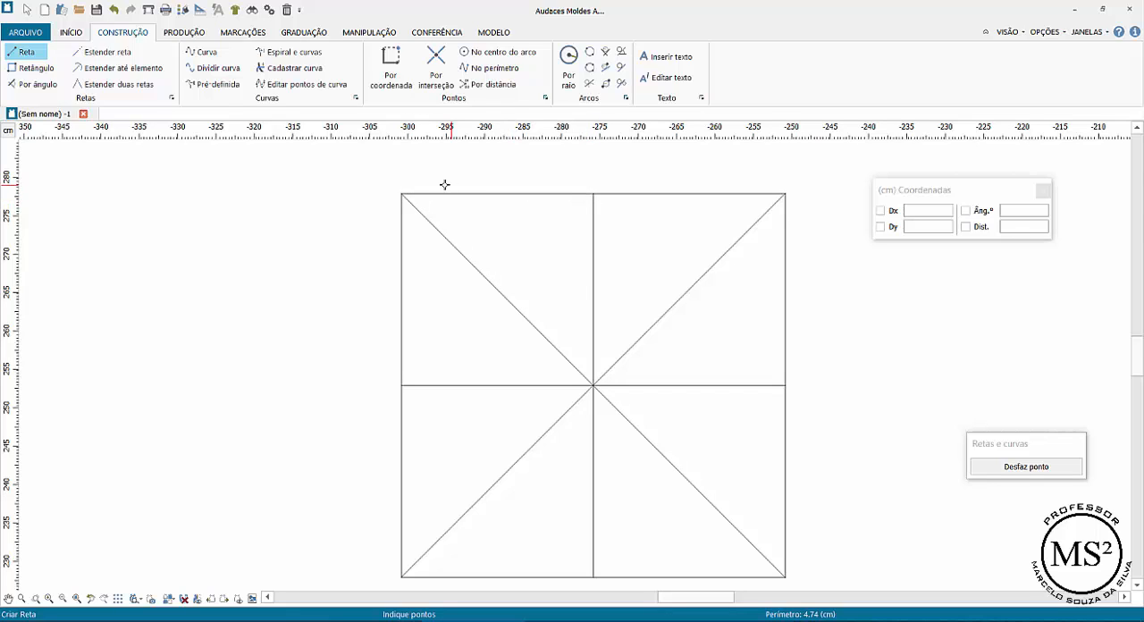
Place points by coordinate along the square's top edge from its upper-left corner, using Dx 12.5 cm and Dy 0 for each
left_click(395, 81)
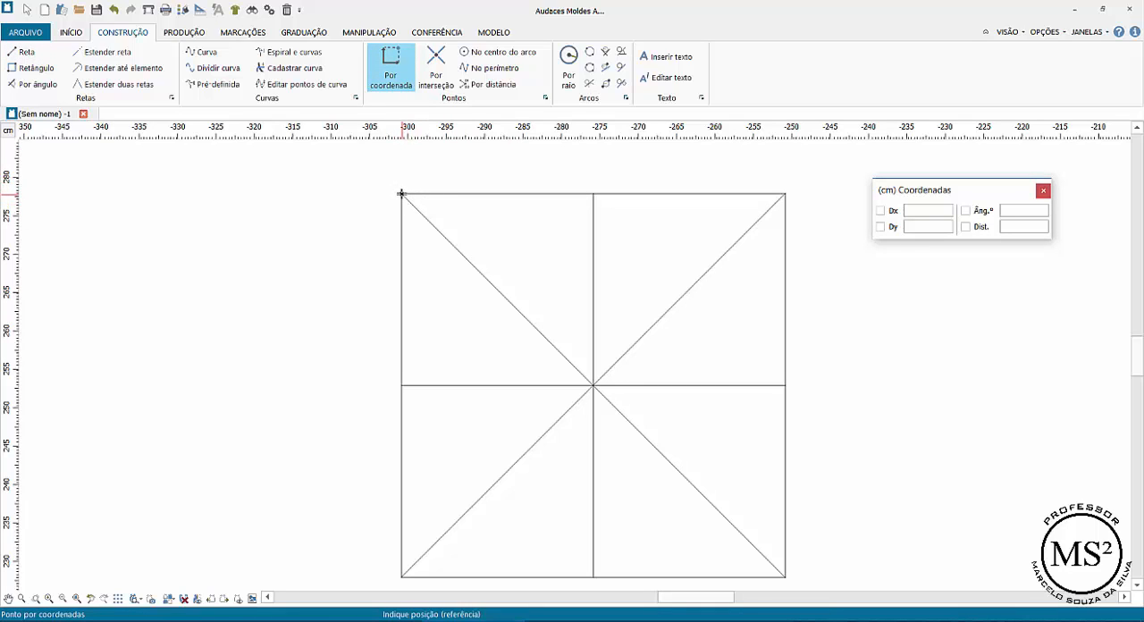
left_click(400, 193)
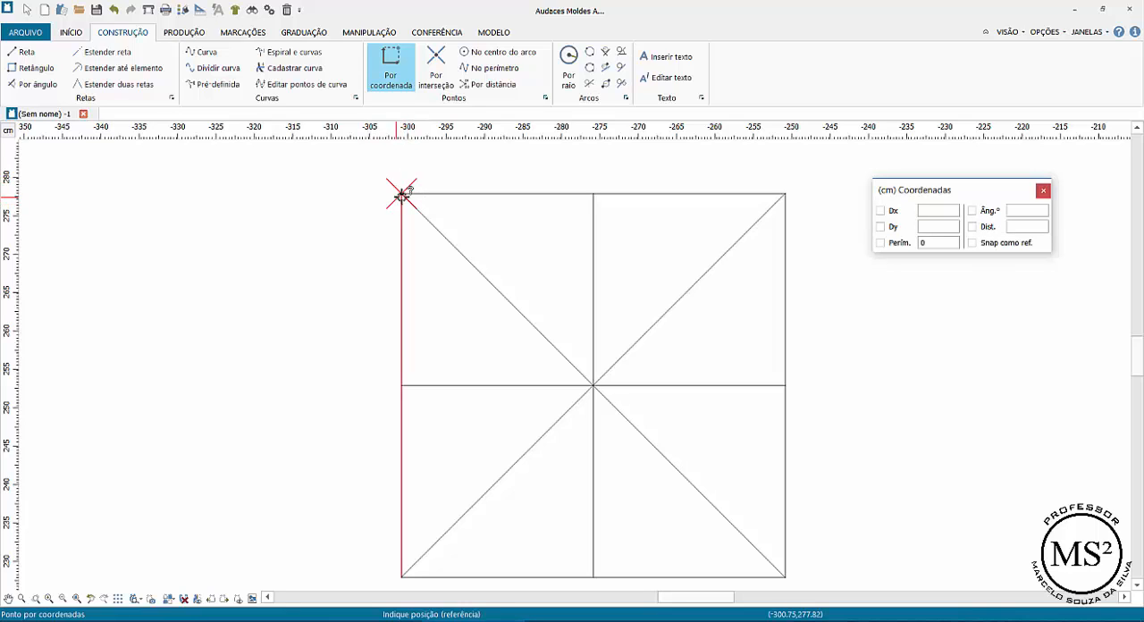
left_click(401, 193)
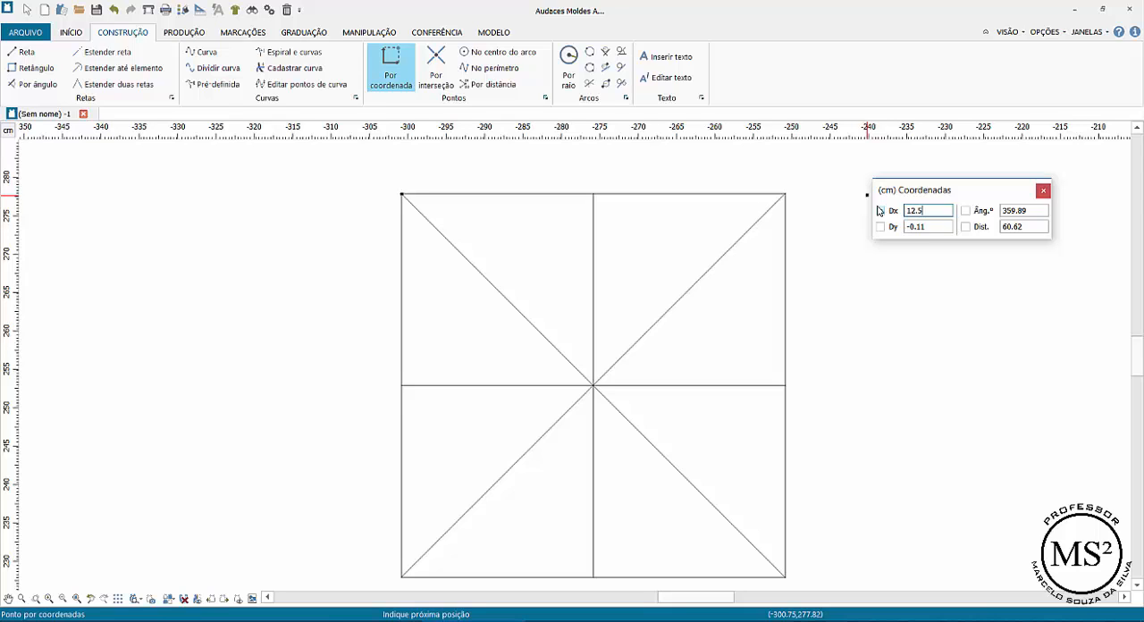
key("Tab")
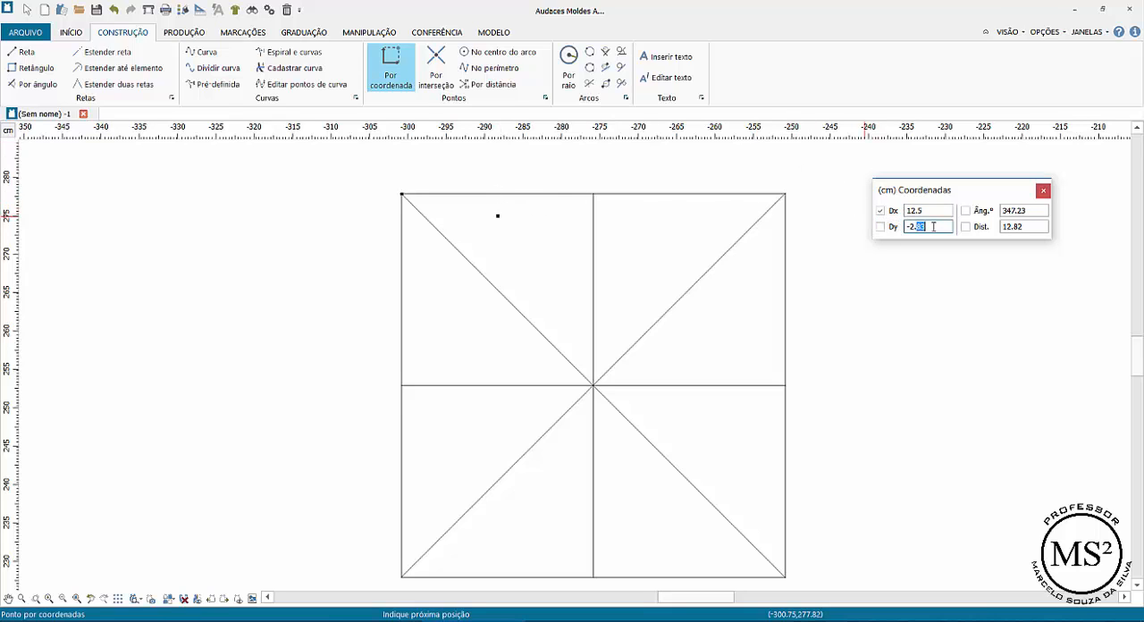
type("0")
key("Tab")
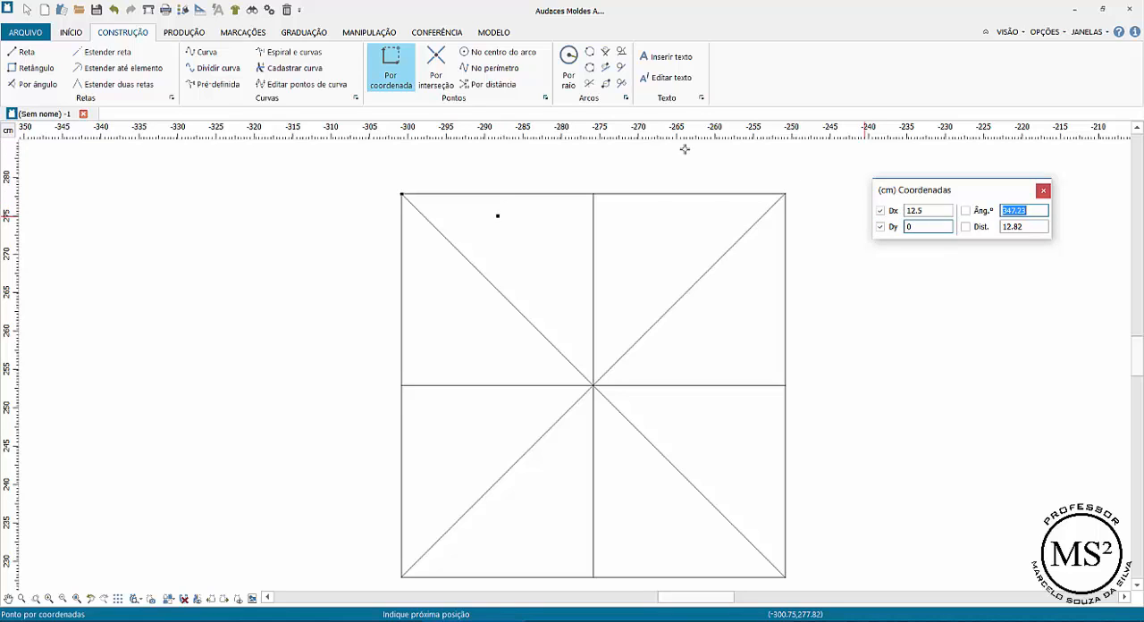
key("Return")
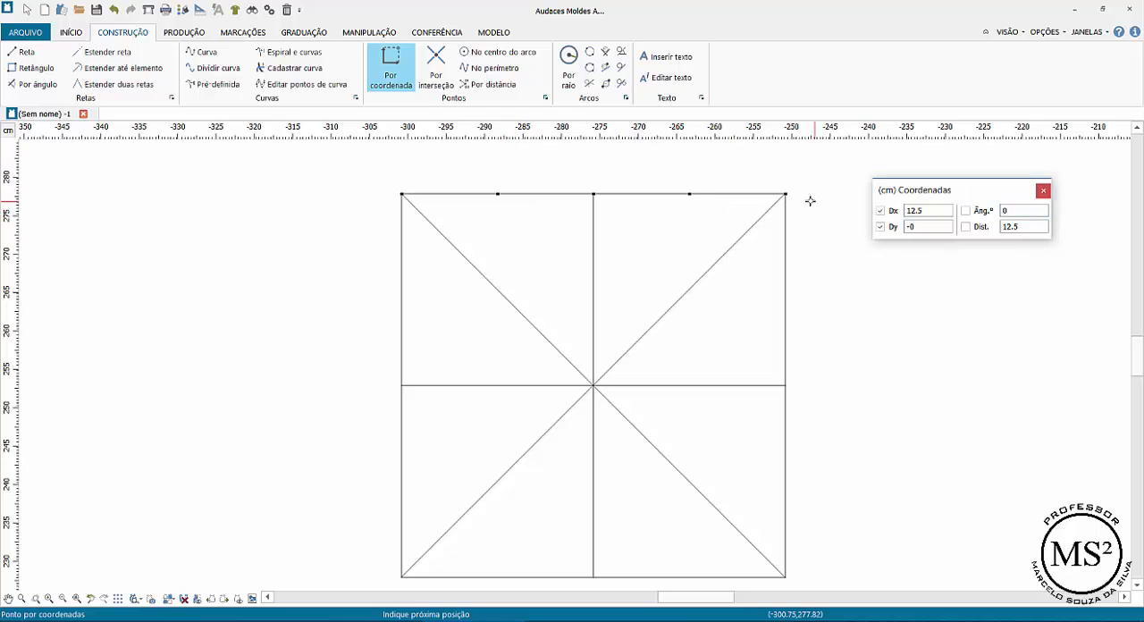
key("Return")
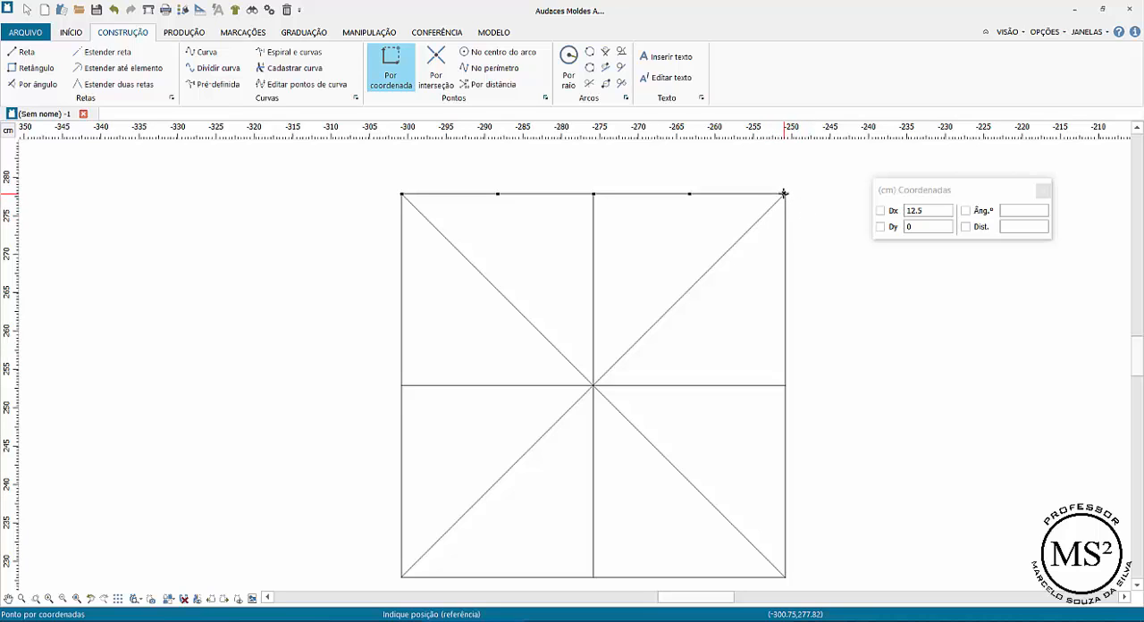
Place coordinate points down the square's right edge from its upper-right corner, using Dx 0 and Dy -12.5 cm for each
left_click(783, 194)
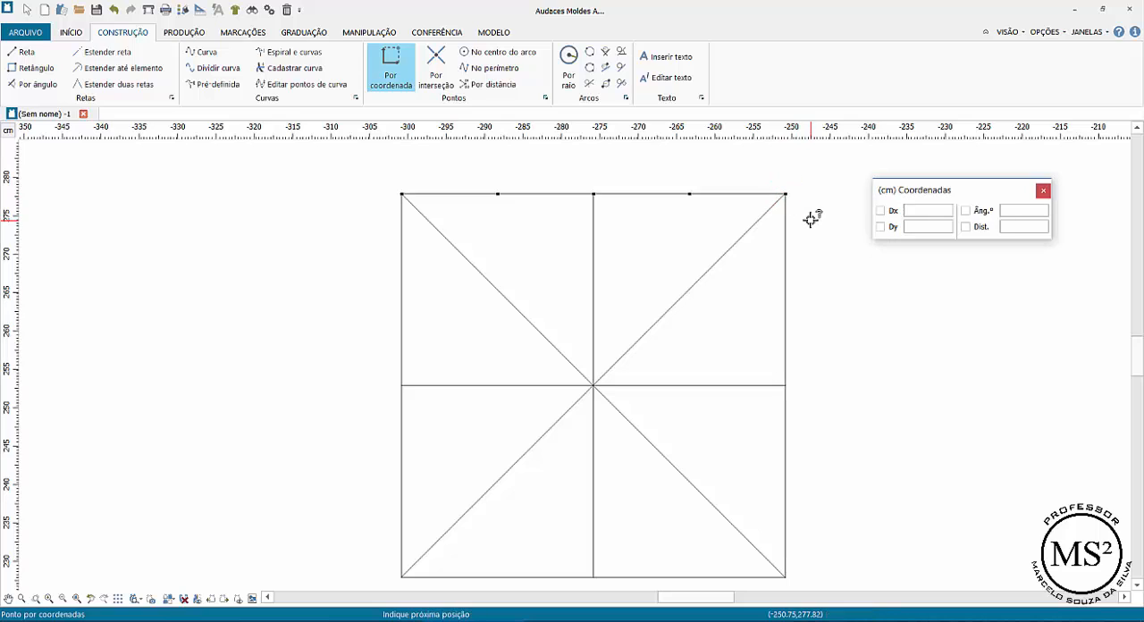
left_click(899, 207)
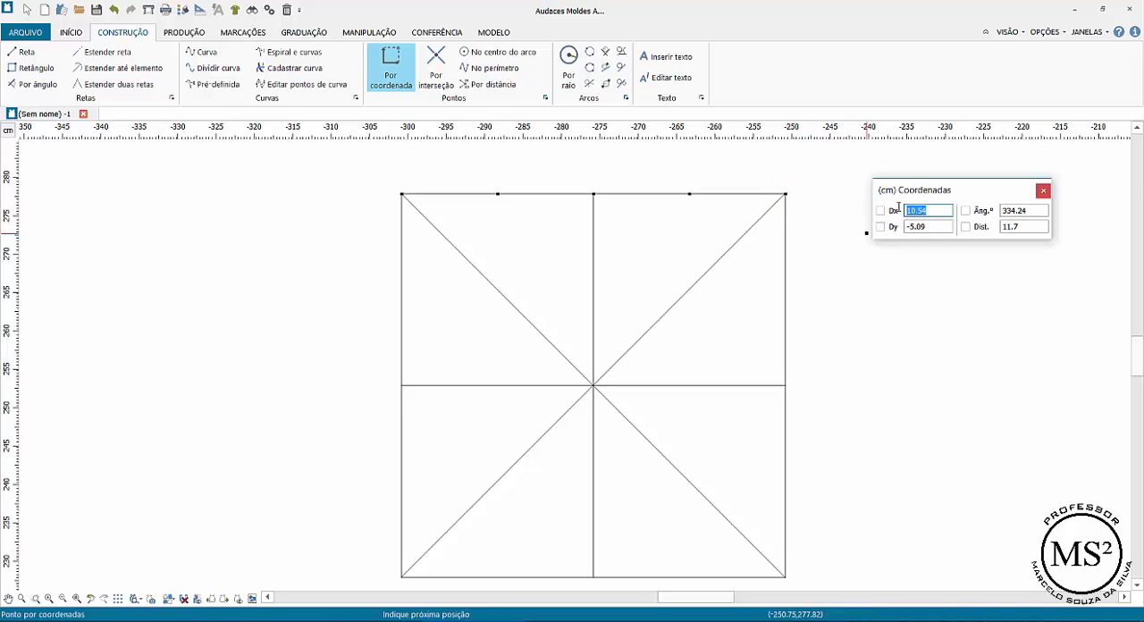
type("0")
key("Tab")
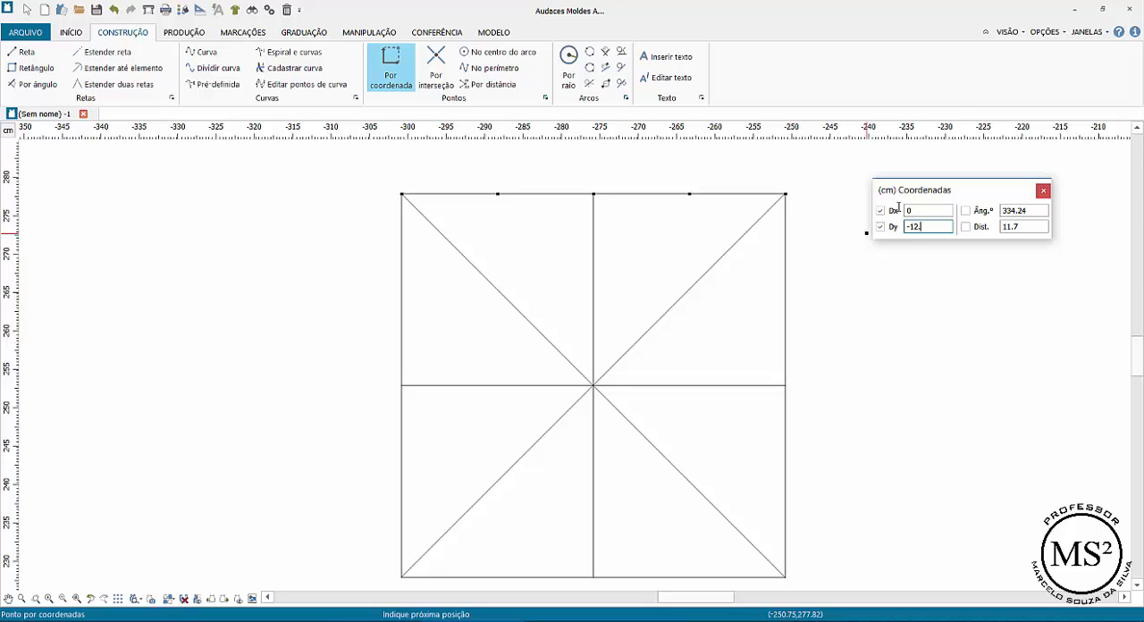
type("-12.5")
key("Tab")
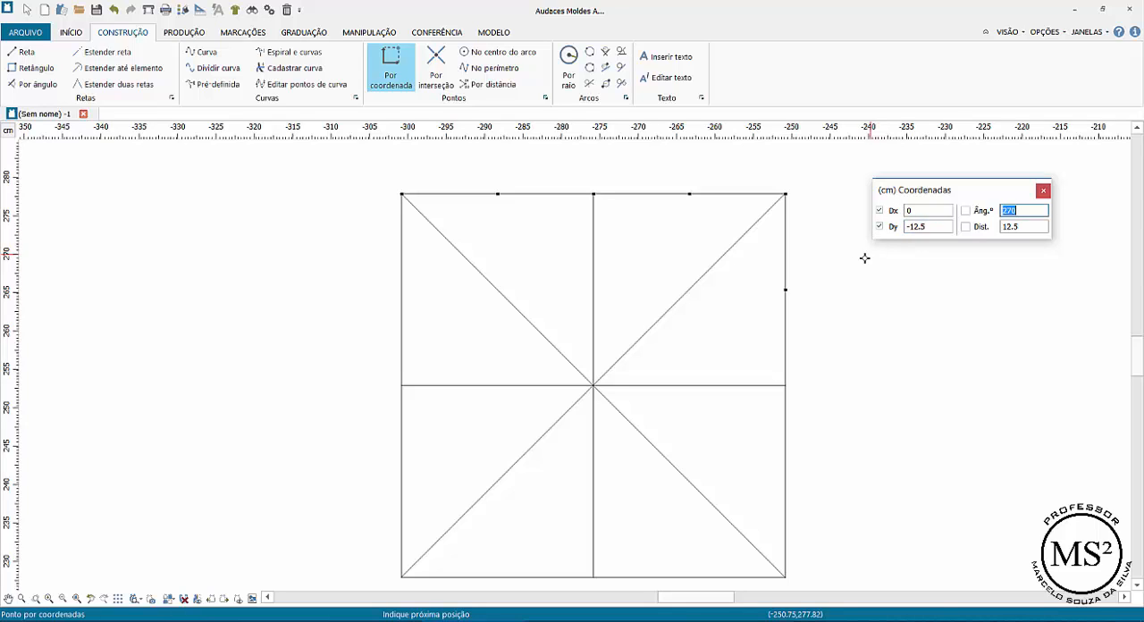
key("Return")
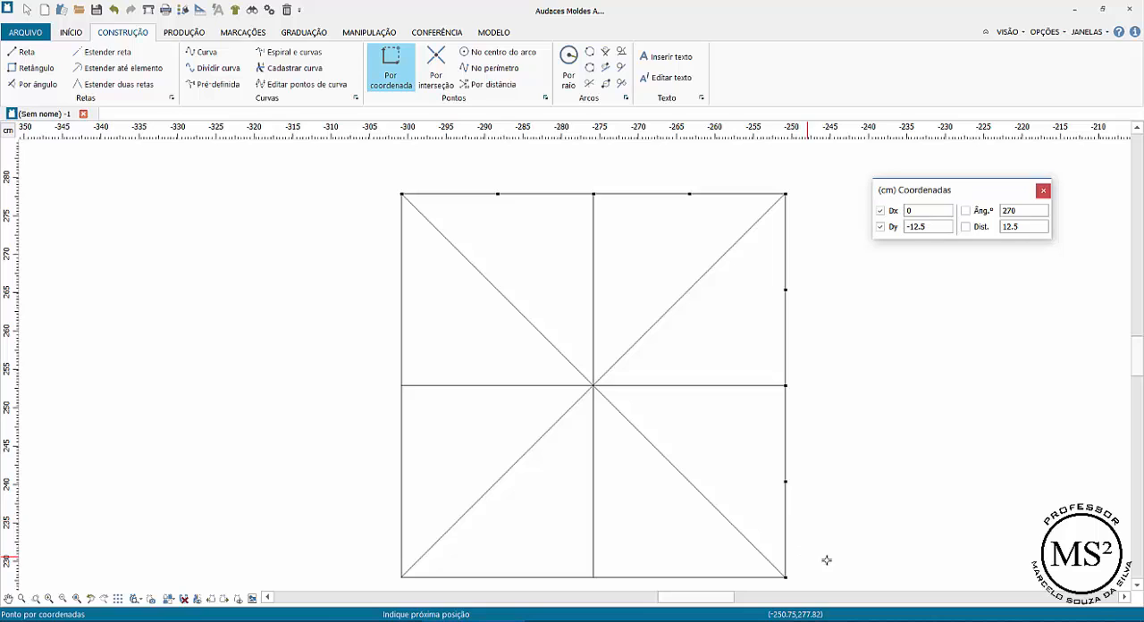
right_click(891, 498)
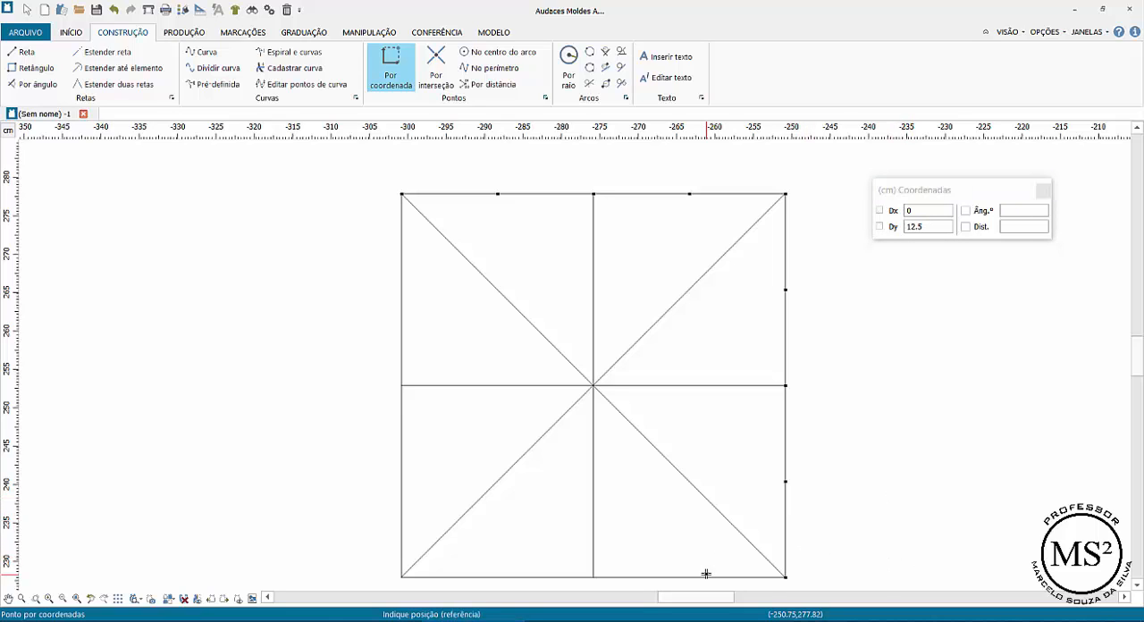
Place coordinate points along the square's bottom edge from its lower-right corner, using Dx -12.5 cm and Dy 0 for each
left_click(785, 578)
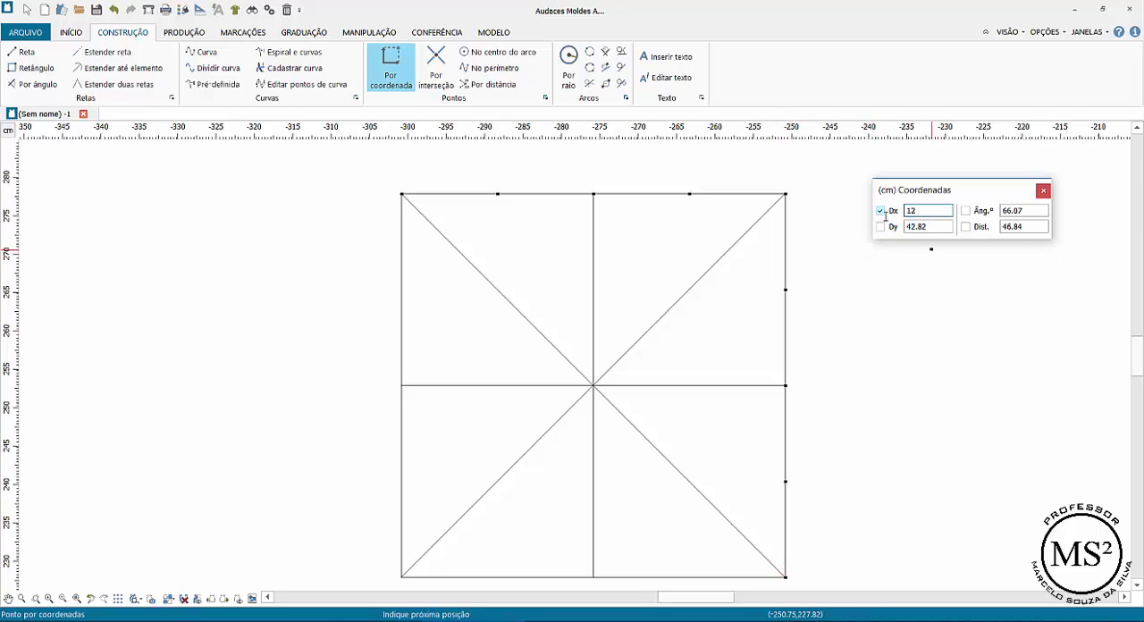
key("Tab")
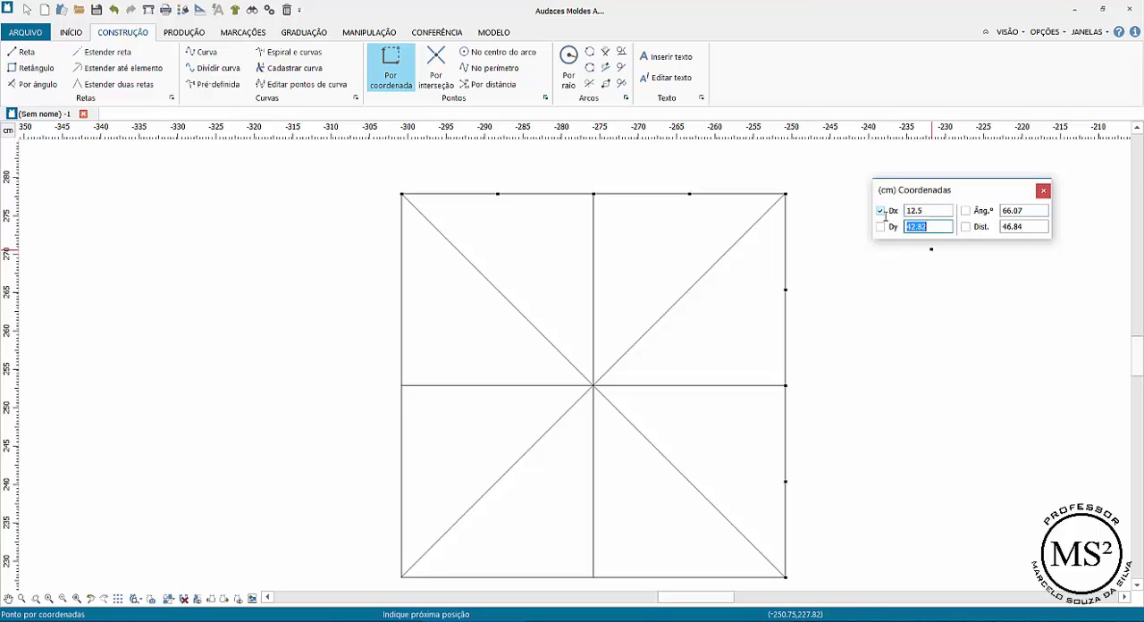
type("0")
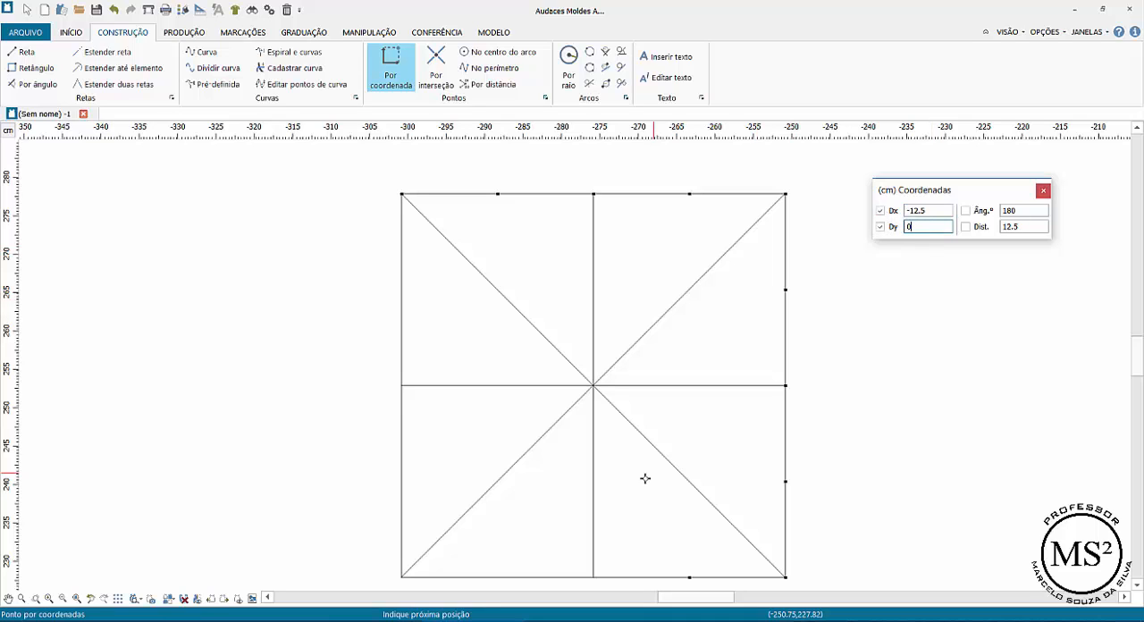
key("Return")
right_click(325, 486)
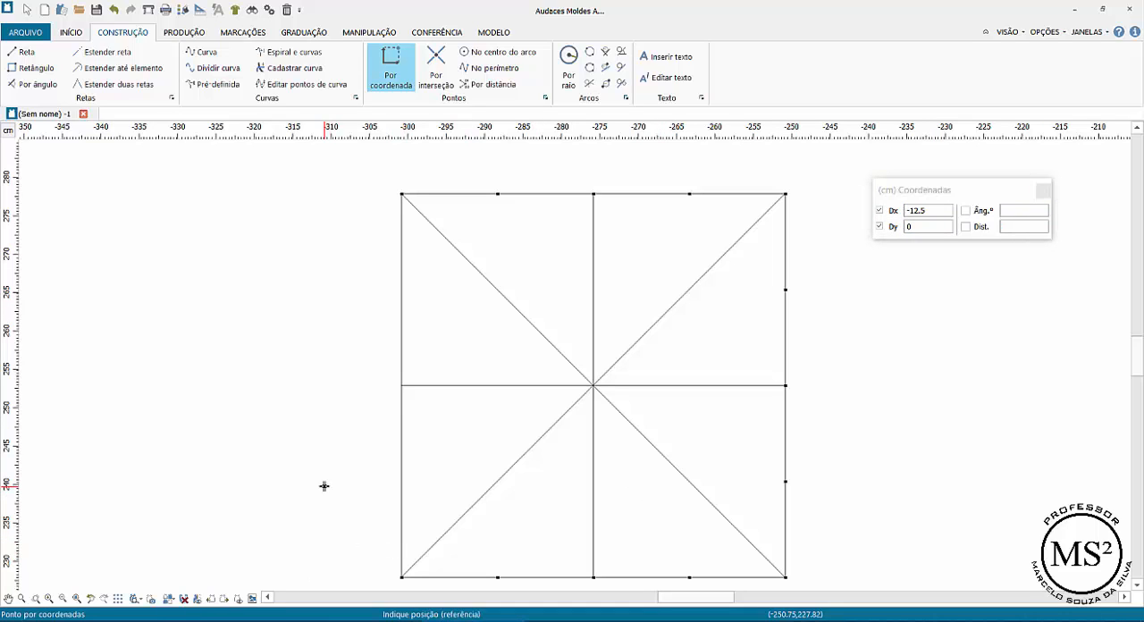
Place coordinate points up the square's left edge from its lower-left corner, using Dx 0 and Dy 12.5 cm for each
left_click(399, 577)
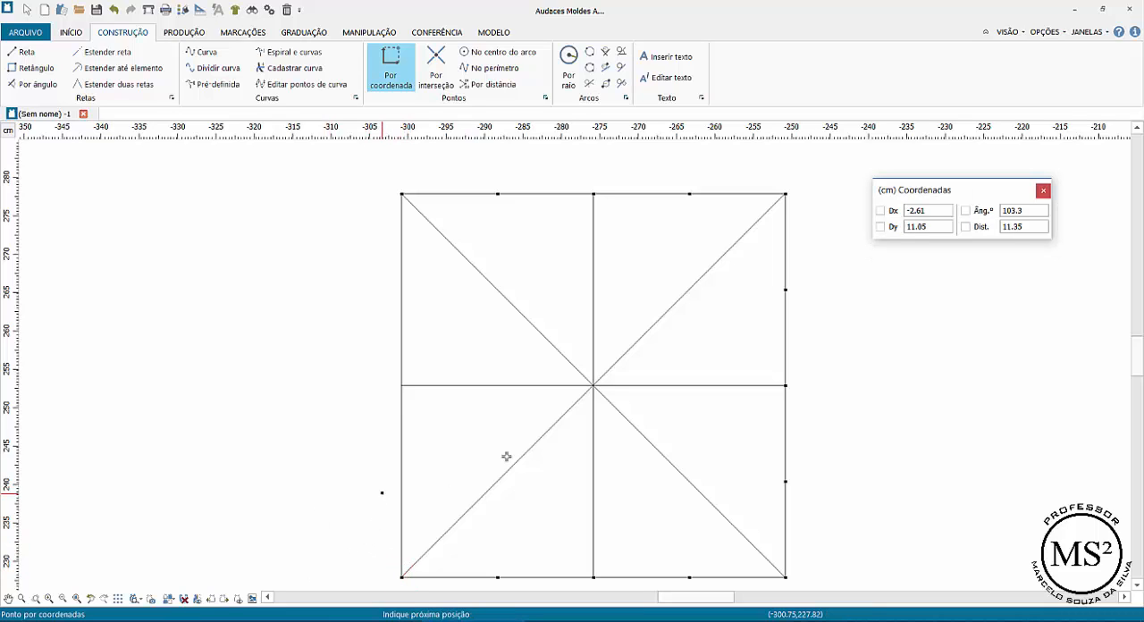
double_click(908, 210)
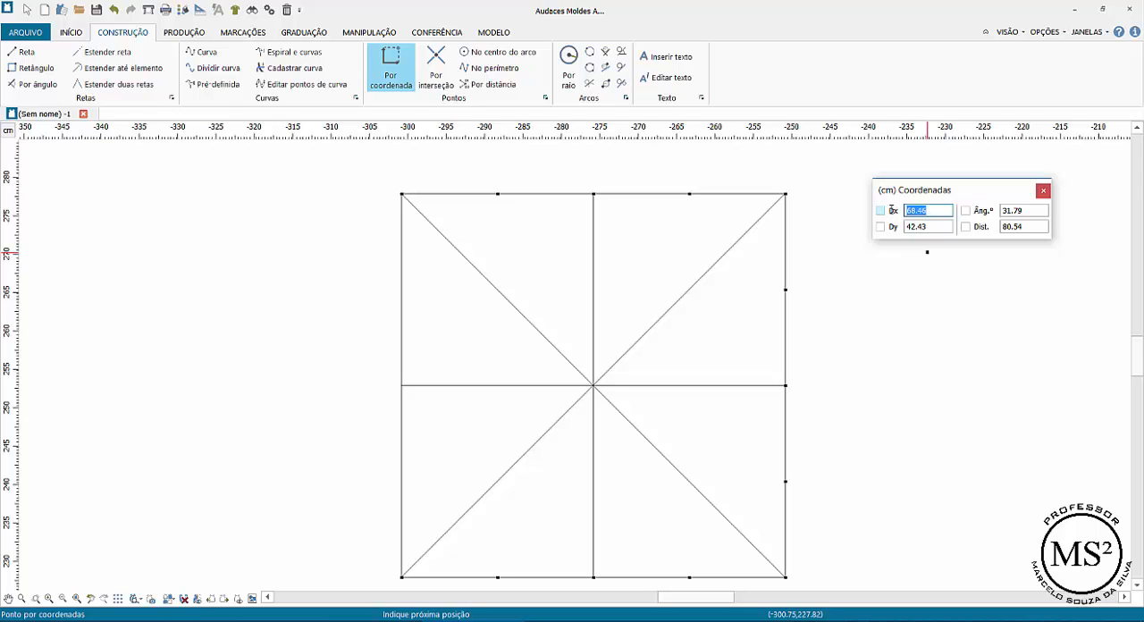
key("Tab")
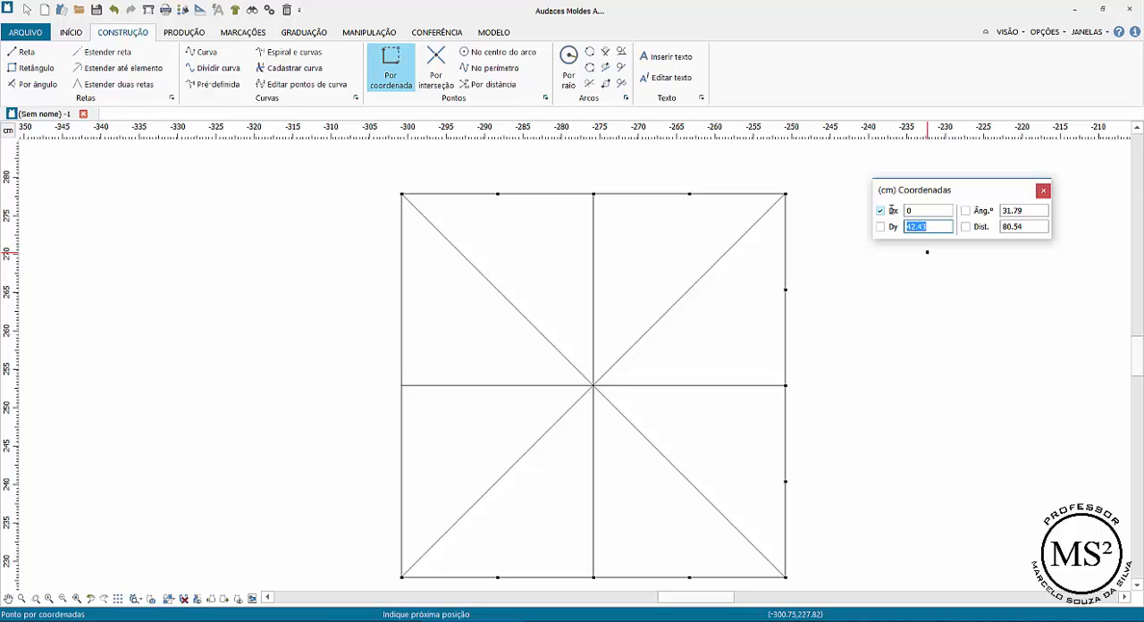
type("12")
key("Tab")
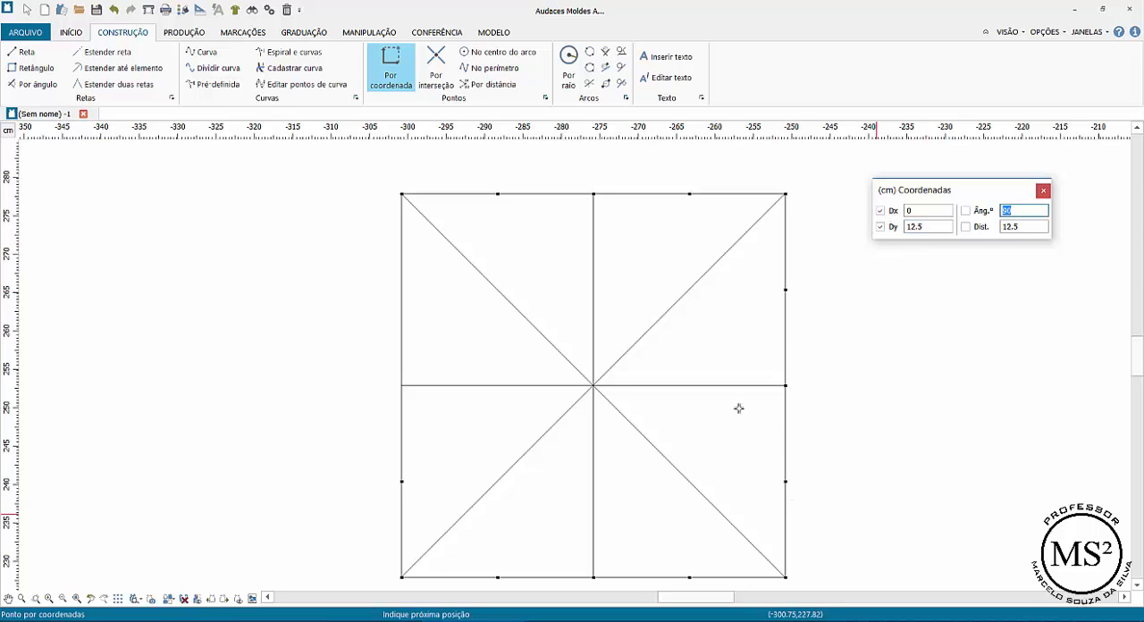
left_click(414, 470)
left_click(422, 352)
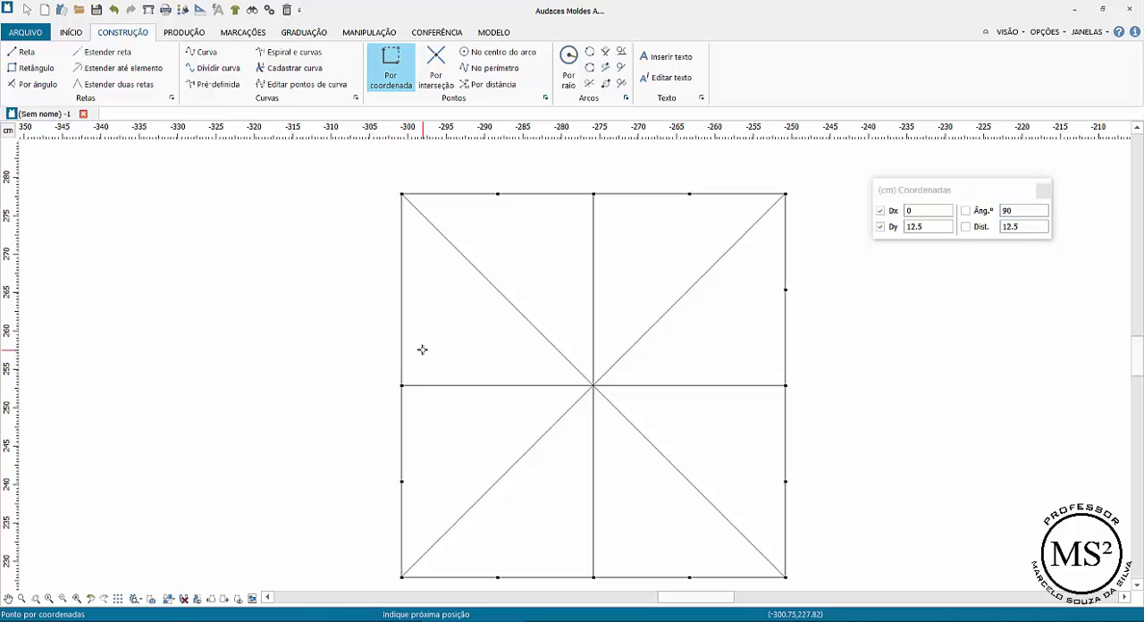
left_click(421, 246)
right_click(475, 199)
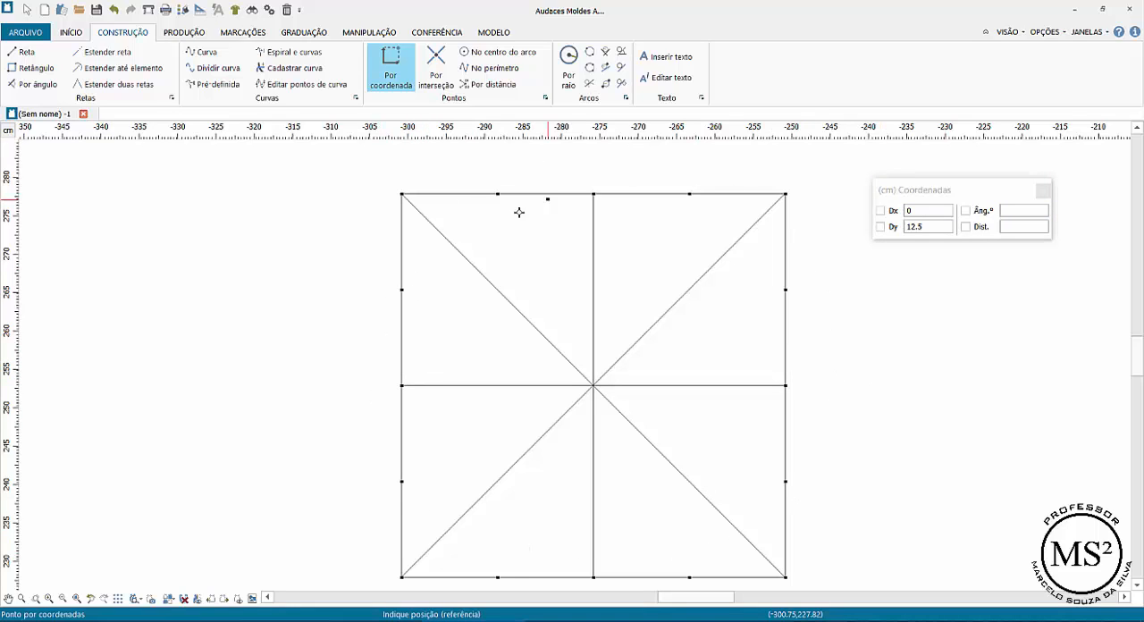
Draw a closed slanted rectangle with Reta through the upper left-edge, left top-edge, lower right-edge and right bottom-edge points of the square
left_click(11, 52)
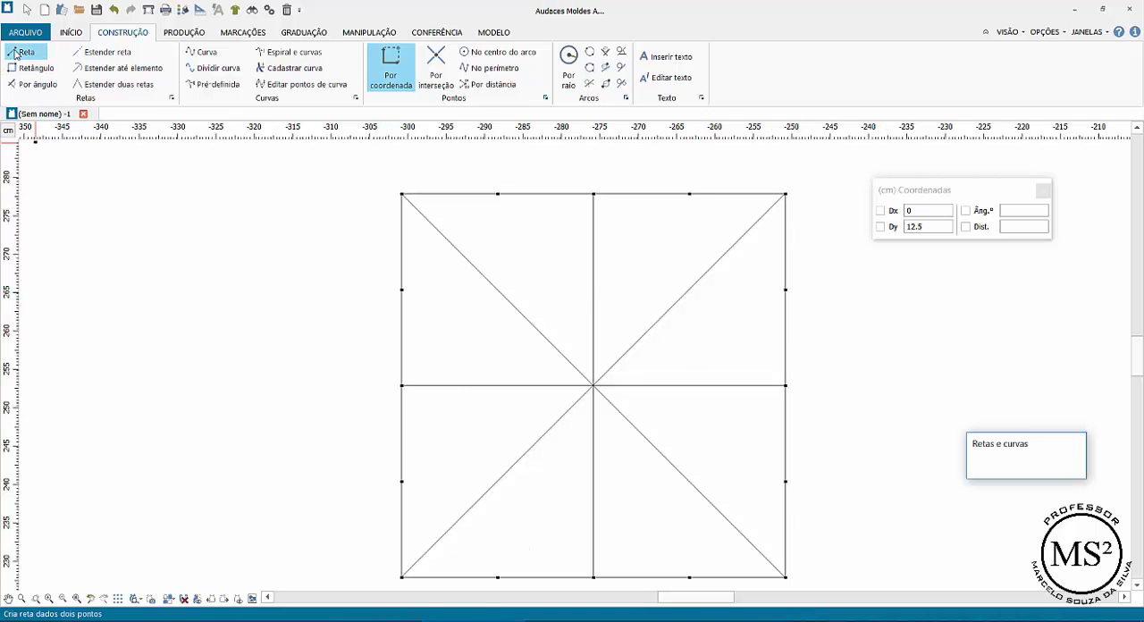
left_click(401, 290)
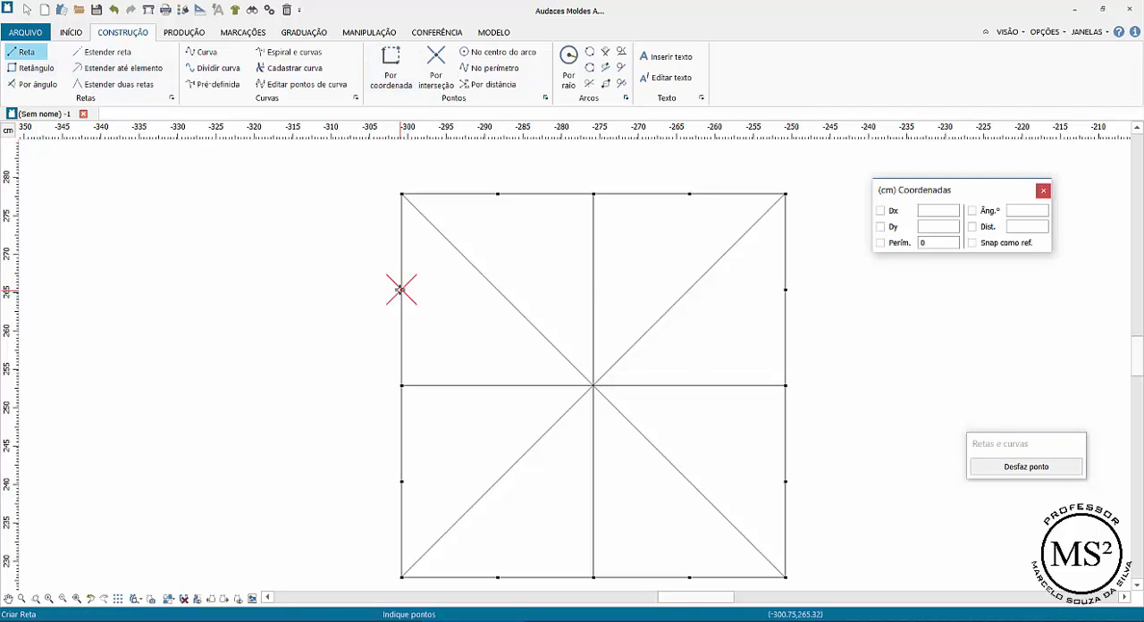
left_click(497, 193)
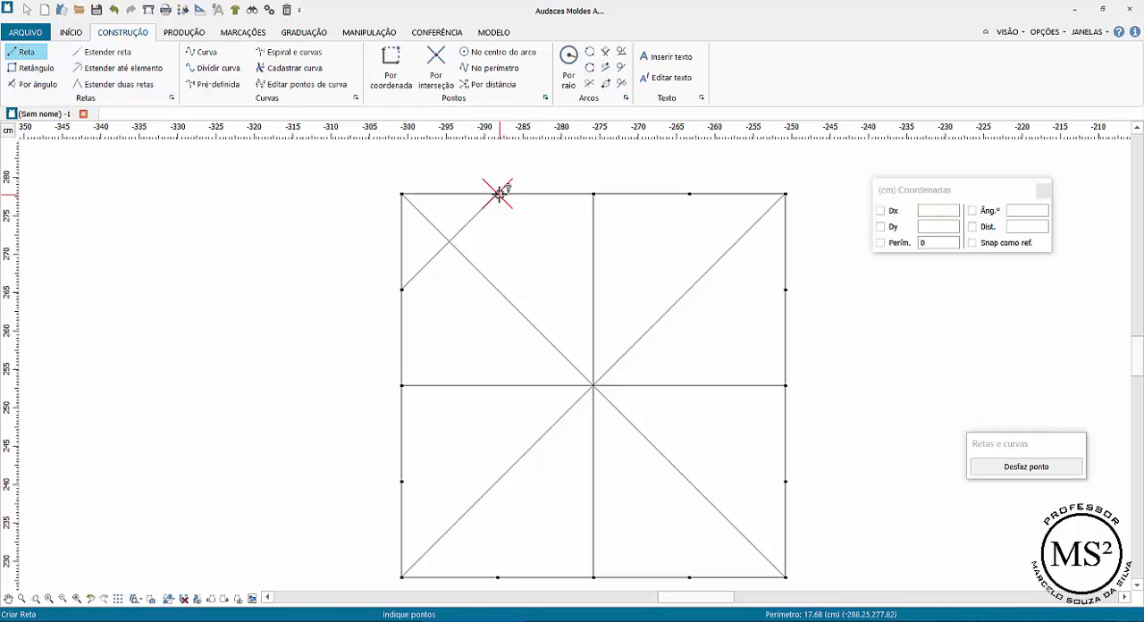
left_click(786, 481)
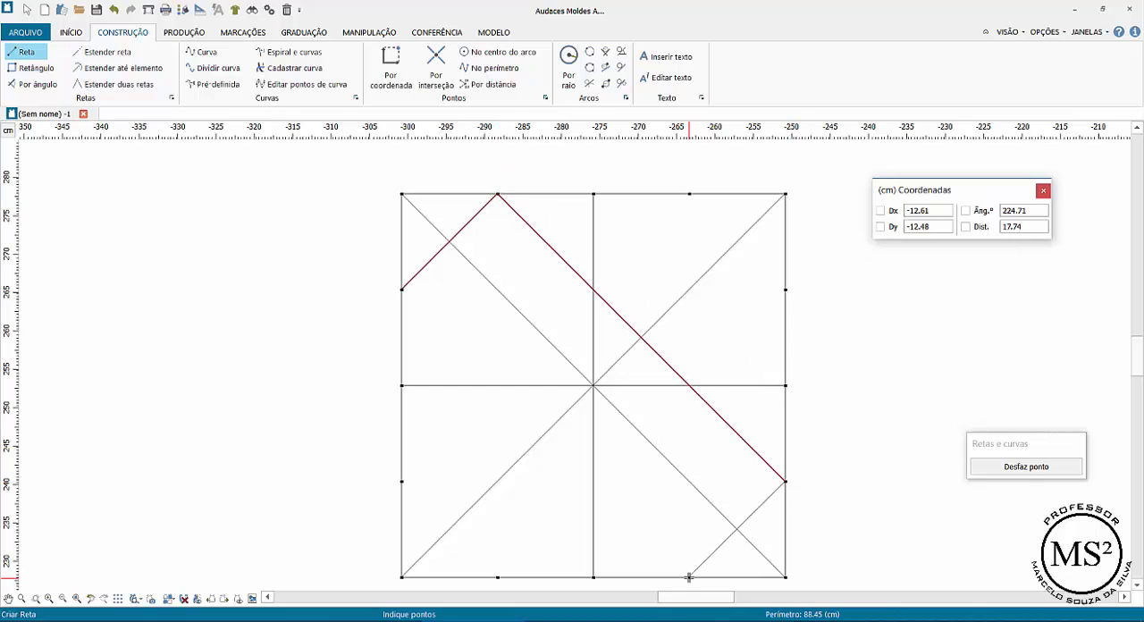
left_click(689, 577)
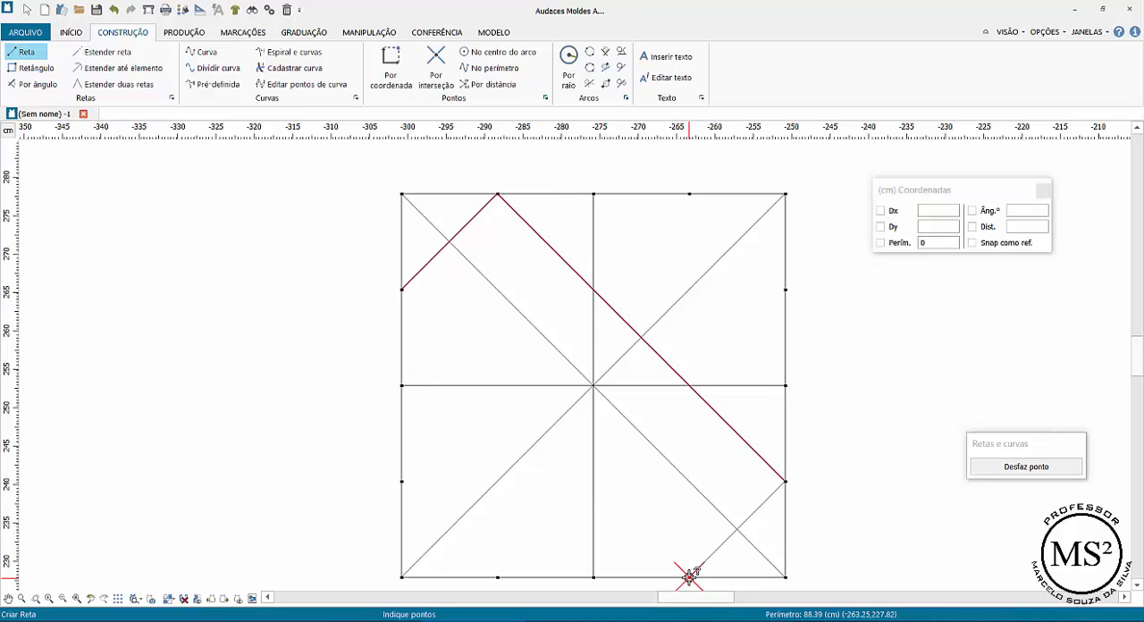
left_click(403, 290)
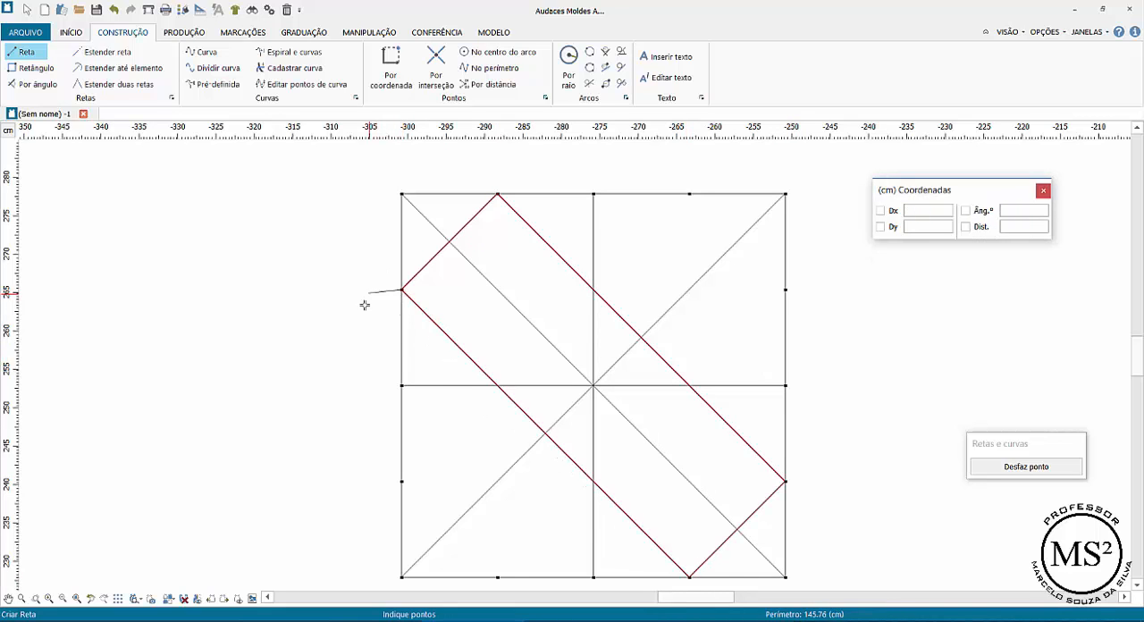
right_click(379, 316)
Draw the opposite slanted rectangle through the lower left-edge, left bottom-edge, upper right-edge and right top-edge points of the square
left_click(401, 481)
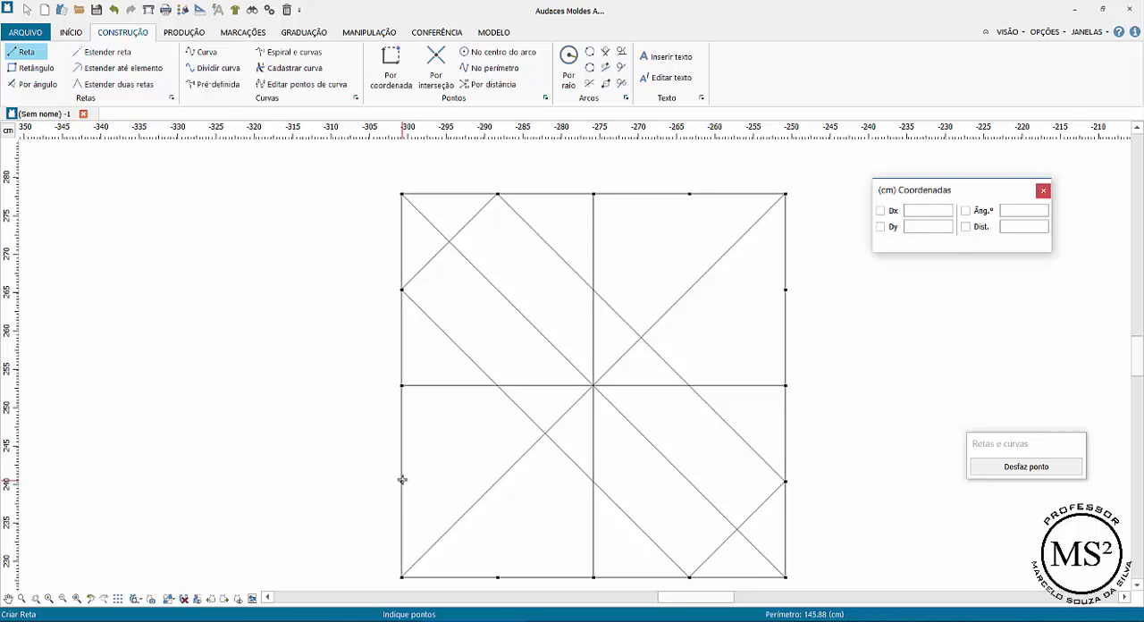
left_click(498, 576)
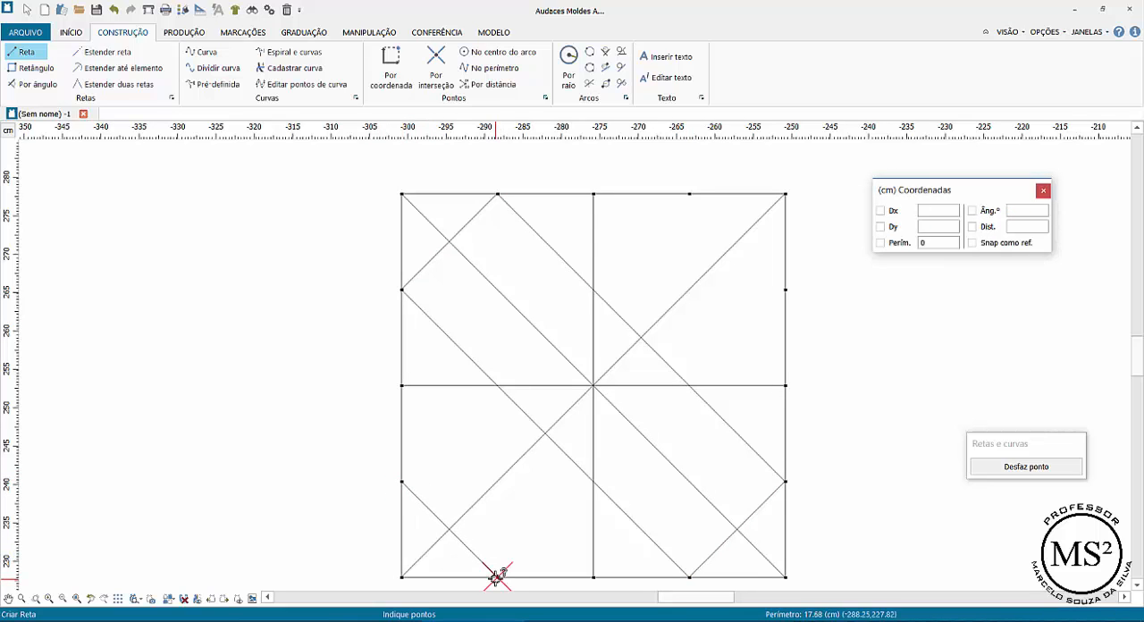
left_click(786, 289)
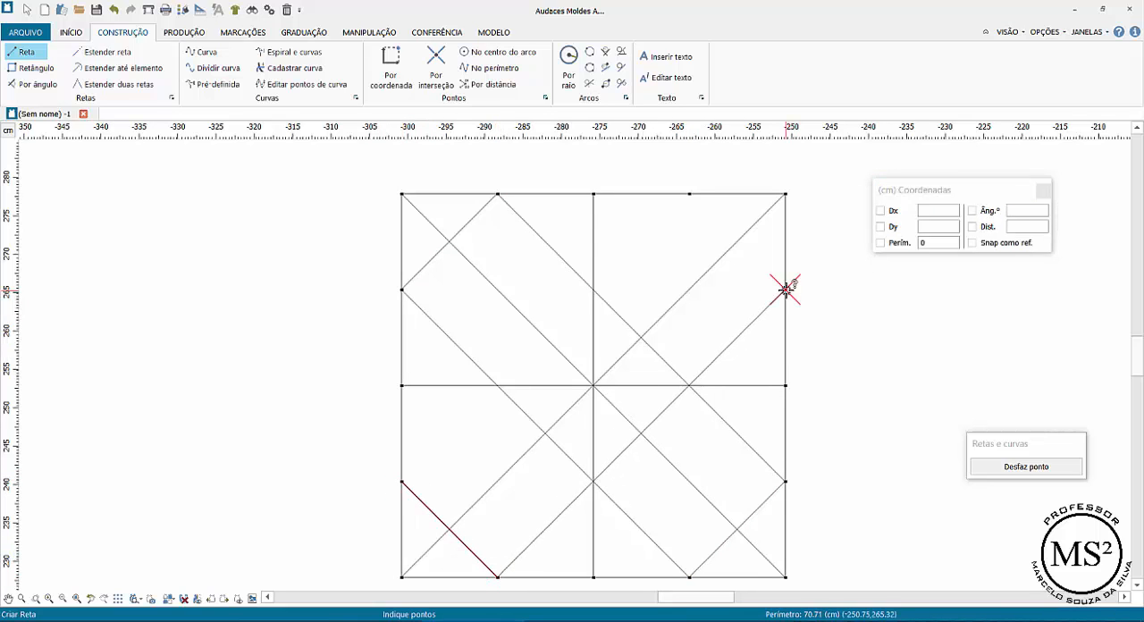
left_click(690, 193)
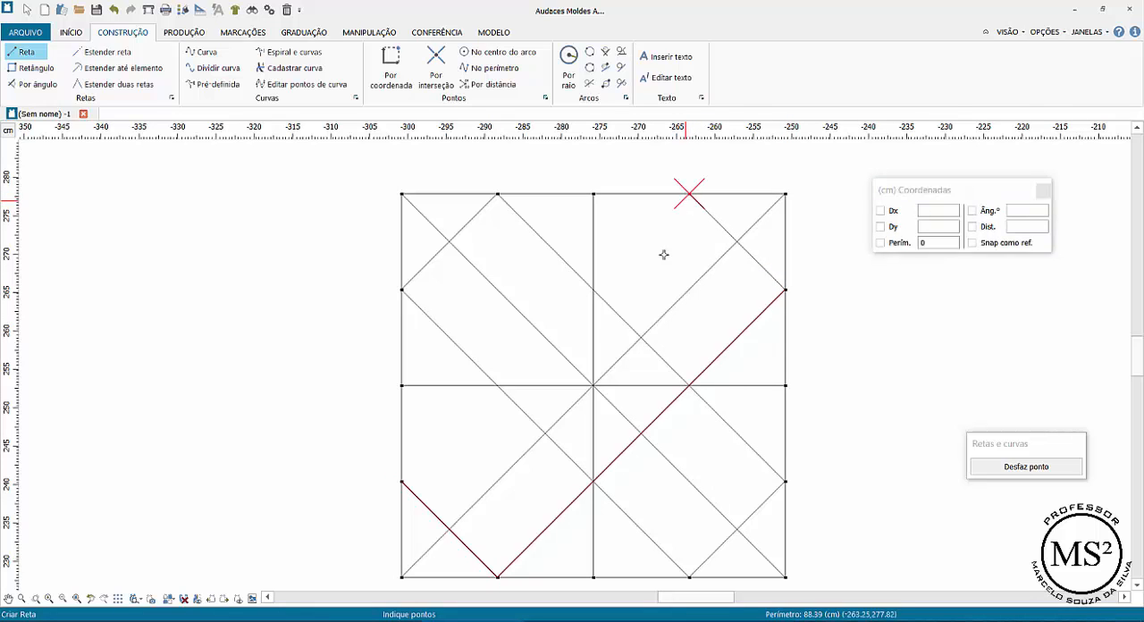
left_click(402, 480)
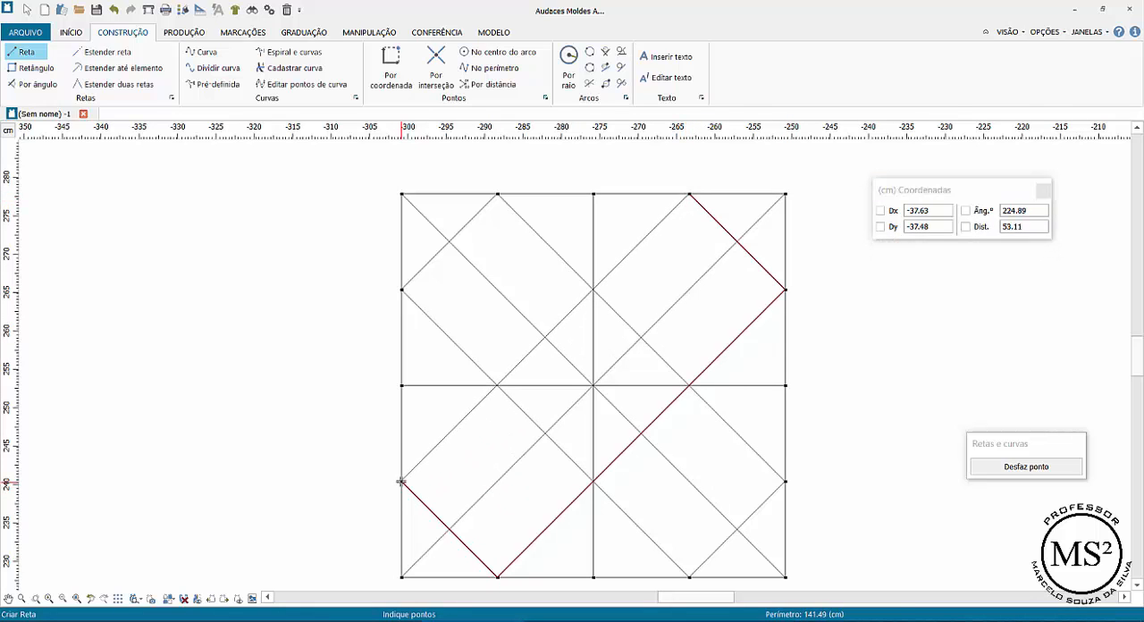
key("Return")
right_click(346, 353)
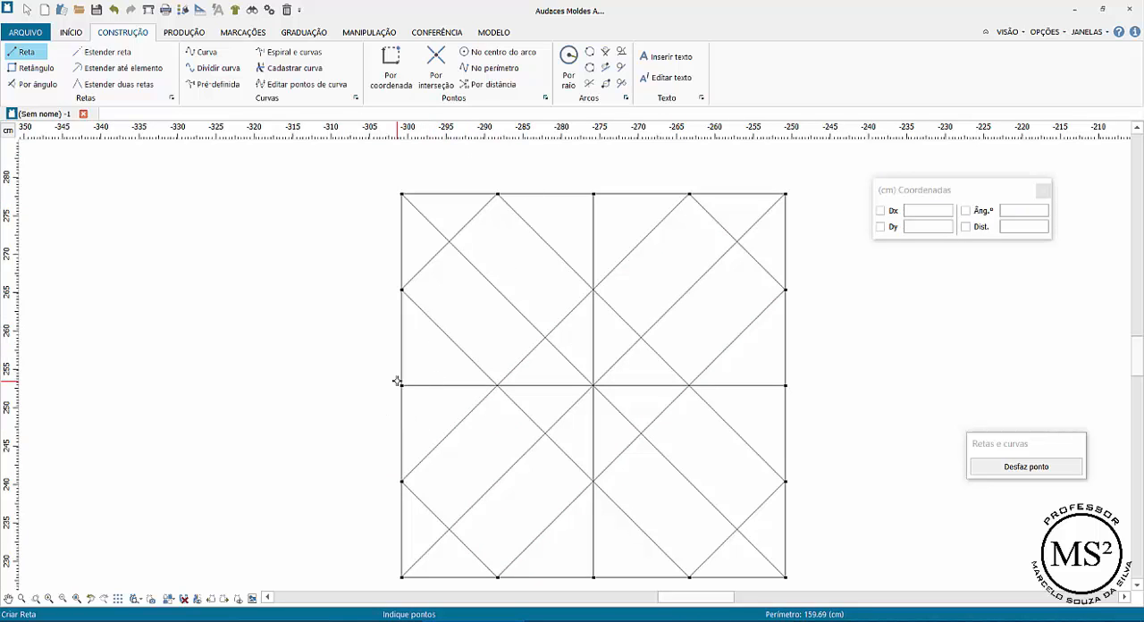
Draw a closed diamond of straight lines joining the midpoints of the square's four edges
left_click(402, 386)
scroll(401, 386, "down", 1)
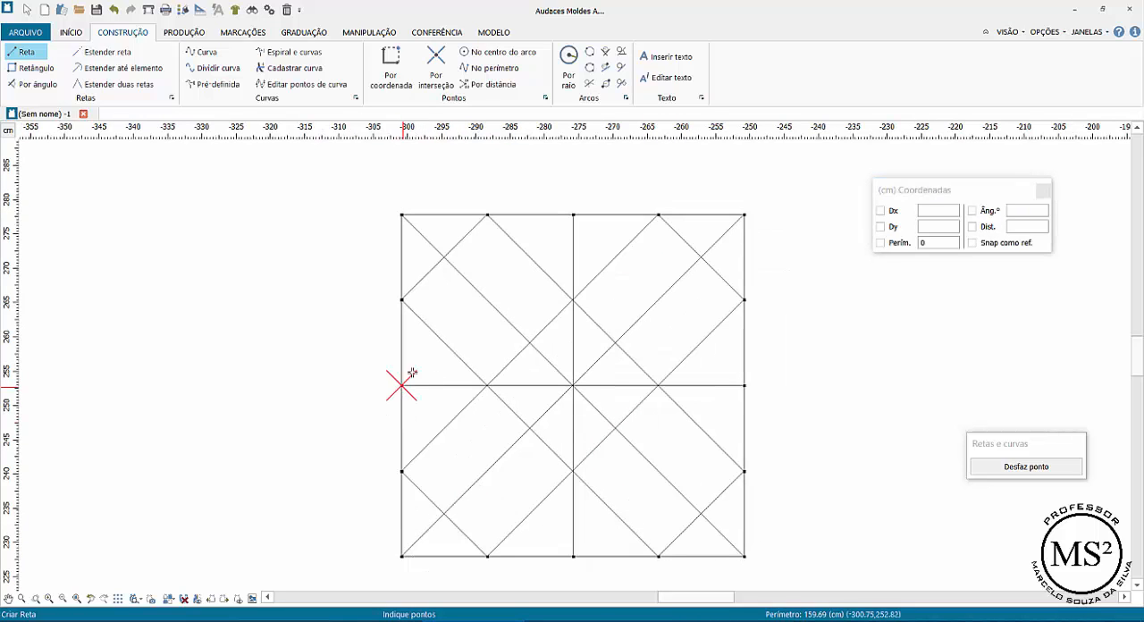
left_click(572, 216)
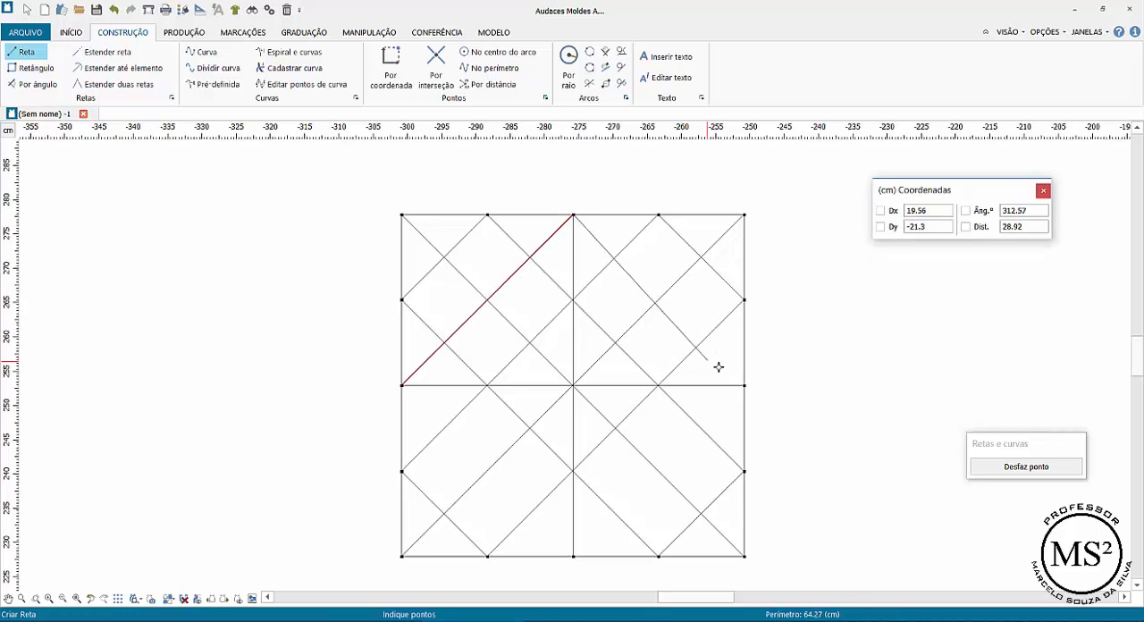
scroll(743, 387, "down", 1)
left_click(744, 386)
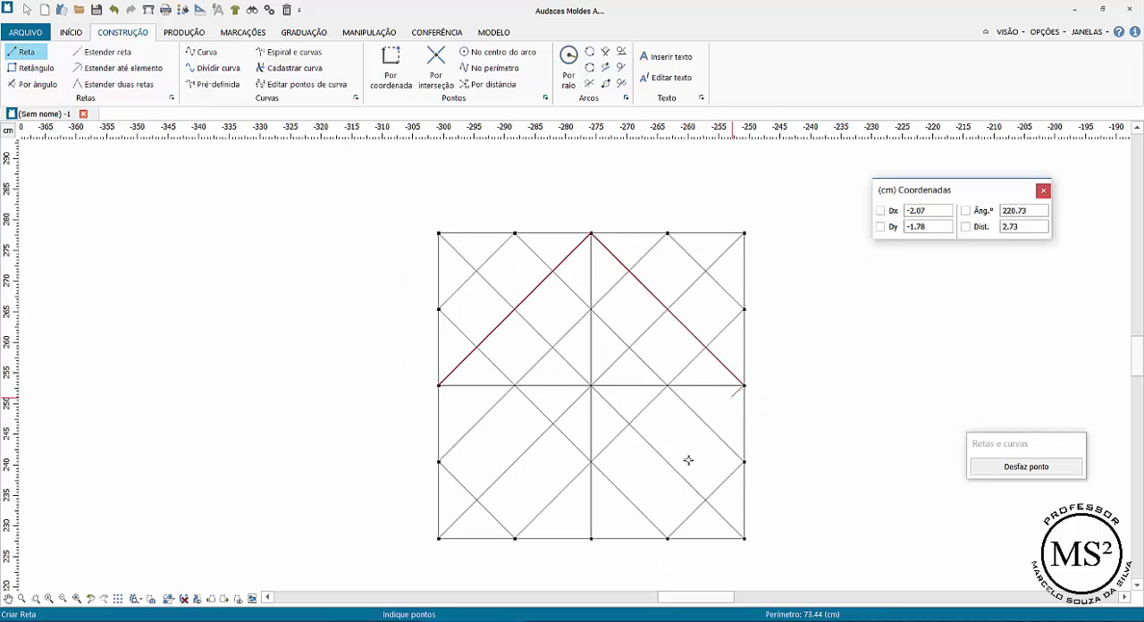
left_click(592, 537)
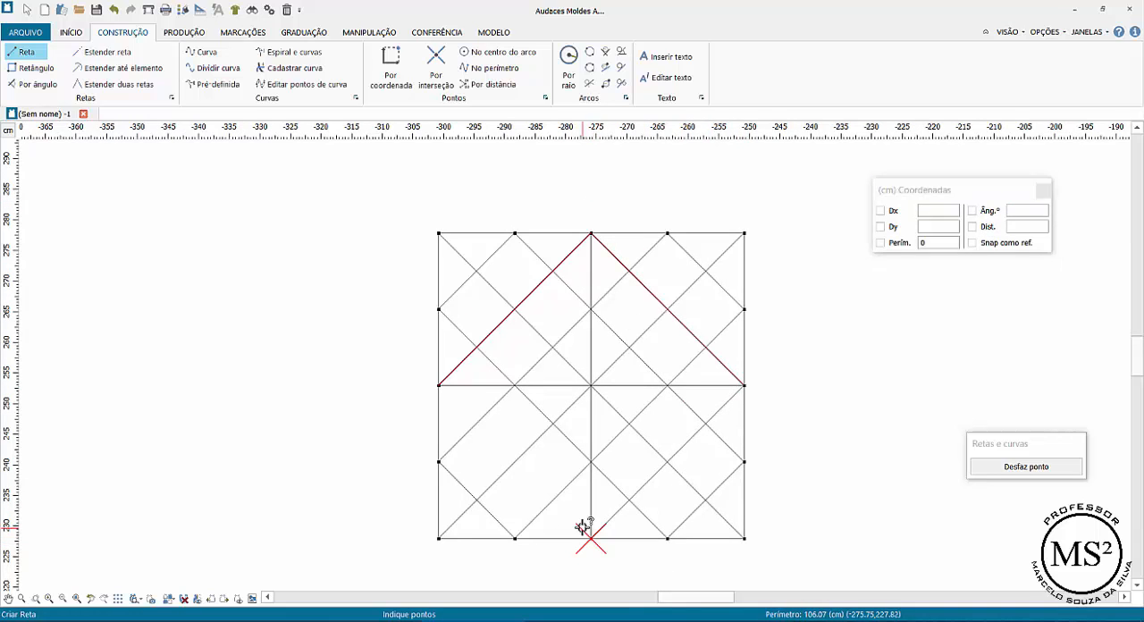
left_click(439, 386)
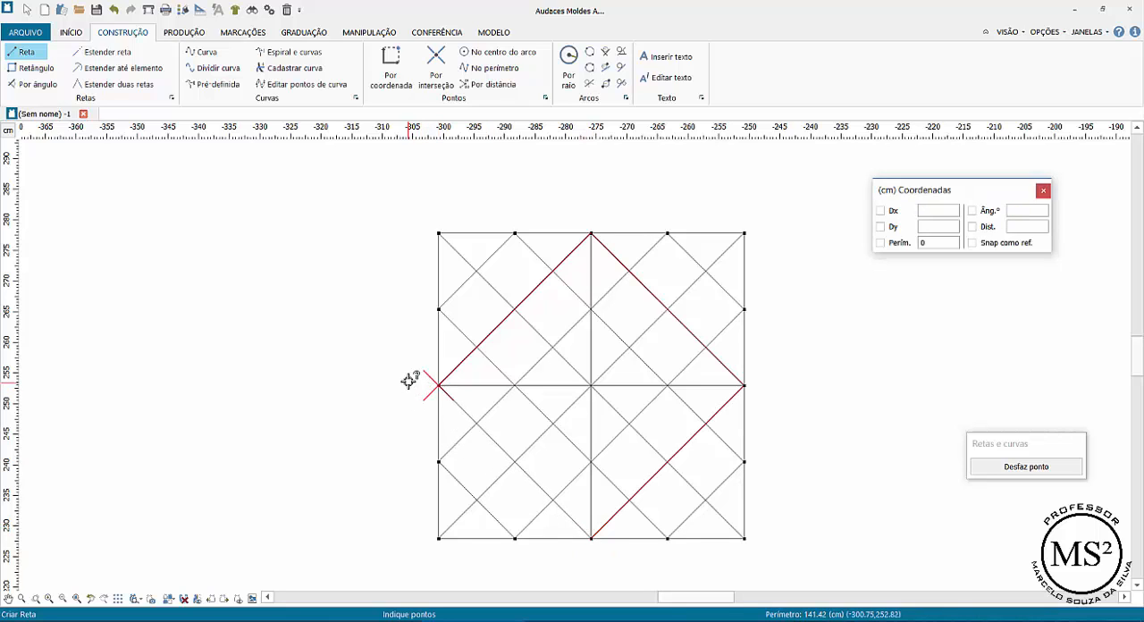
right_click(401, 296)
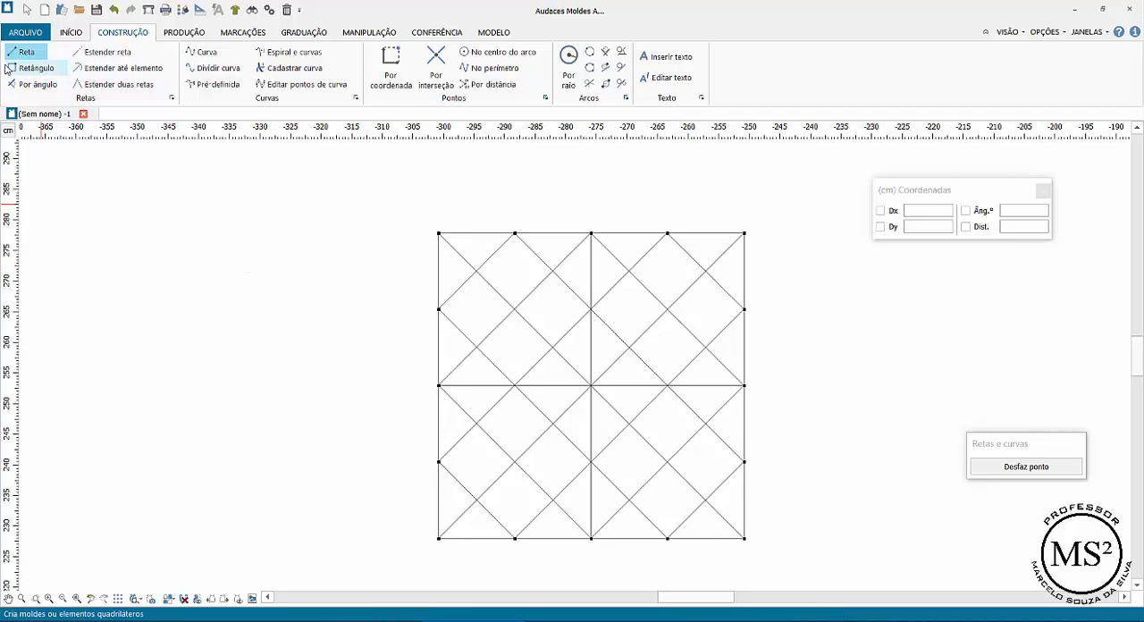
Draw a rectangle in the empty area left of the square, using Dx 17 cm and Dy -6 cm
left_click(37, 69)
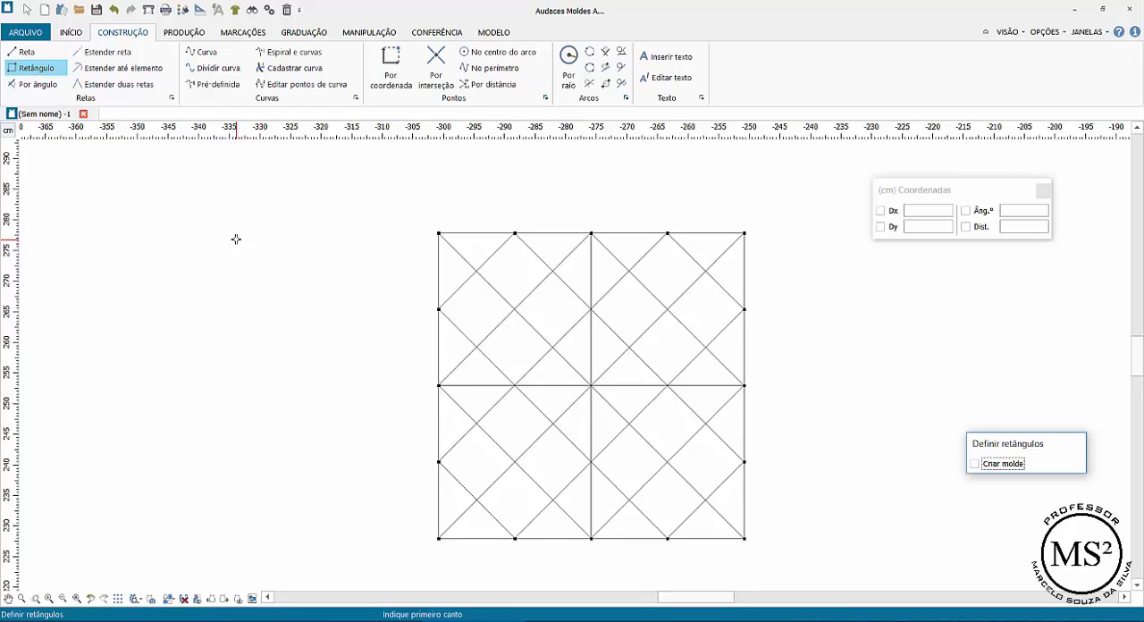
left_click(236, 240)
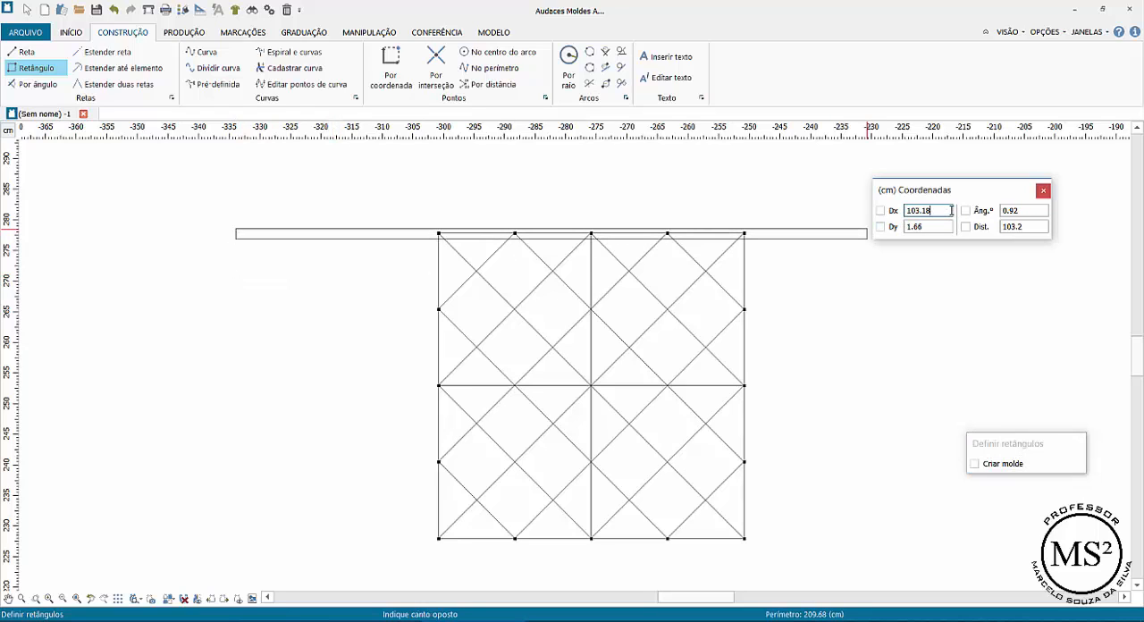
type("17")
key("Tab")
key("Tab")
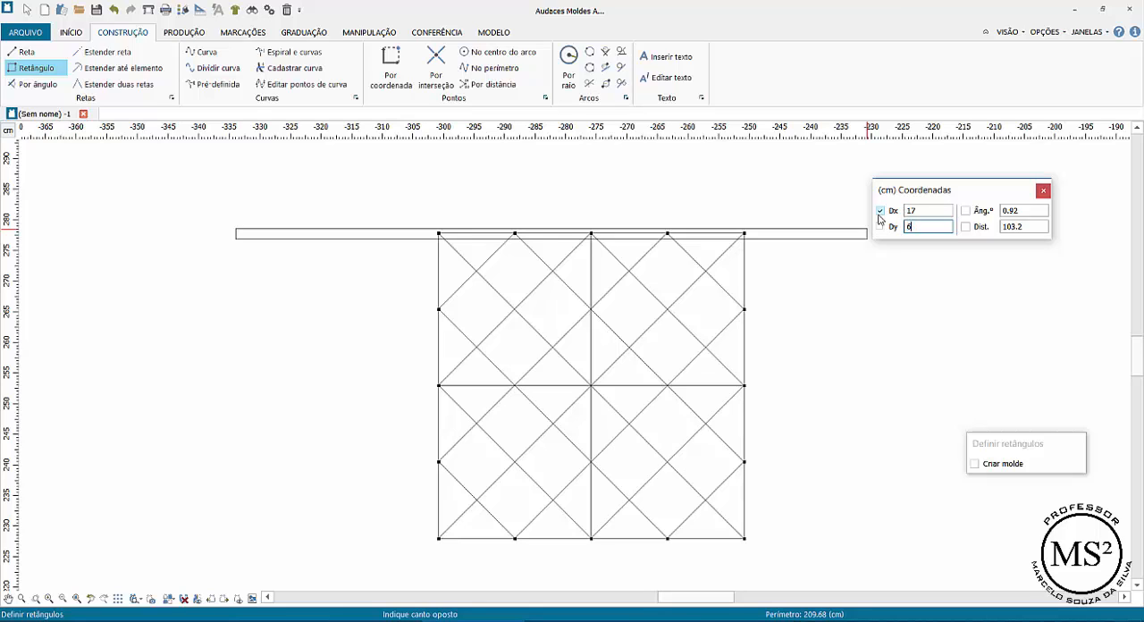
key("Tab")
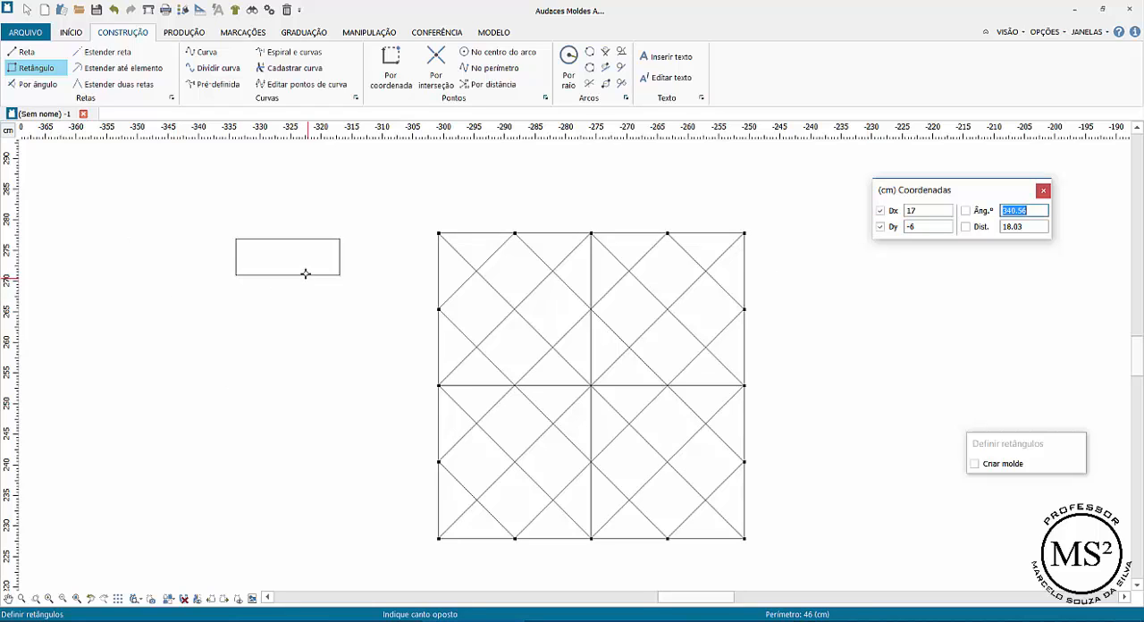
key("Return")
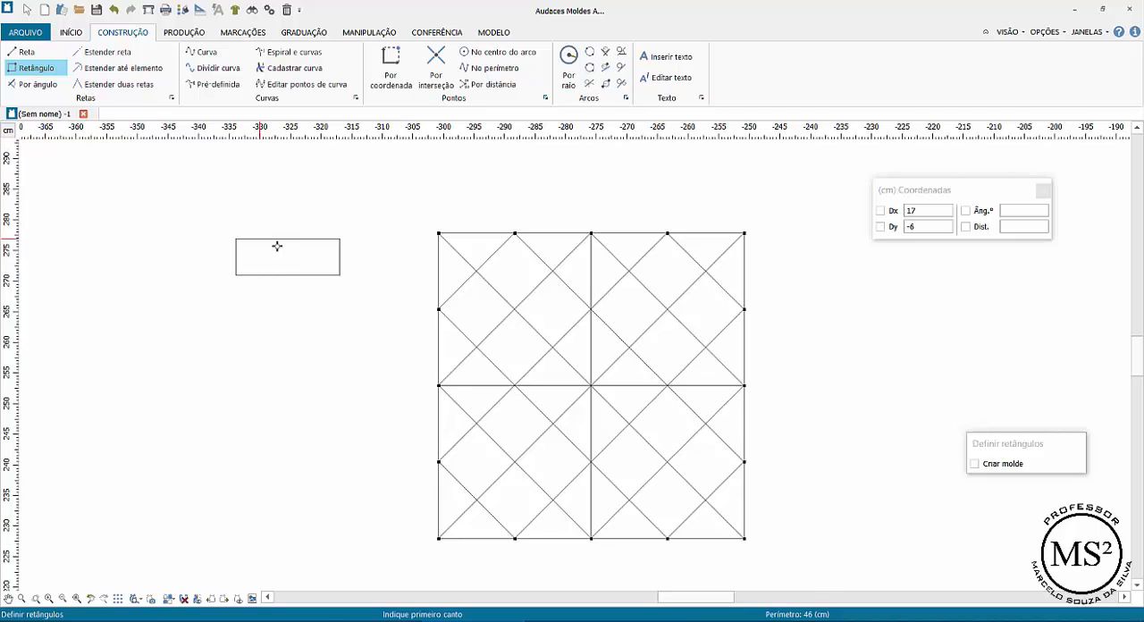
Place a coordinate point on the small rectangle's top edge from its upper-right corner, using Dx -4 cm and Dy 0
scroll(277, 248, "up", 3)
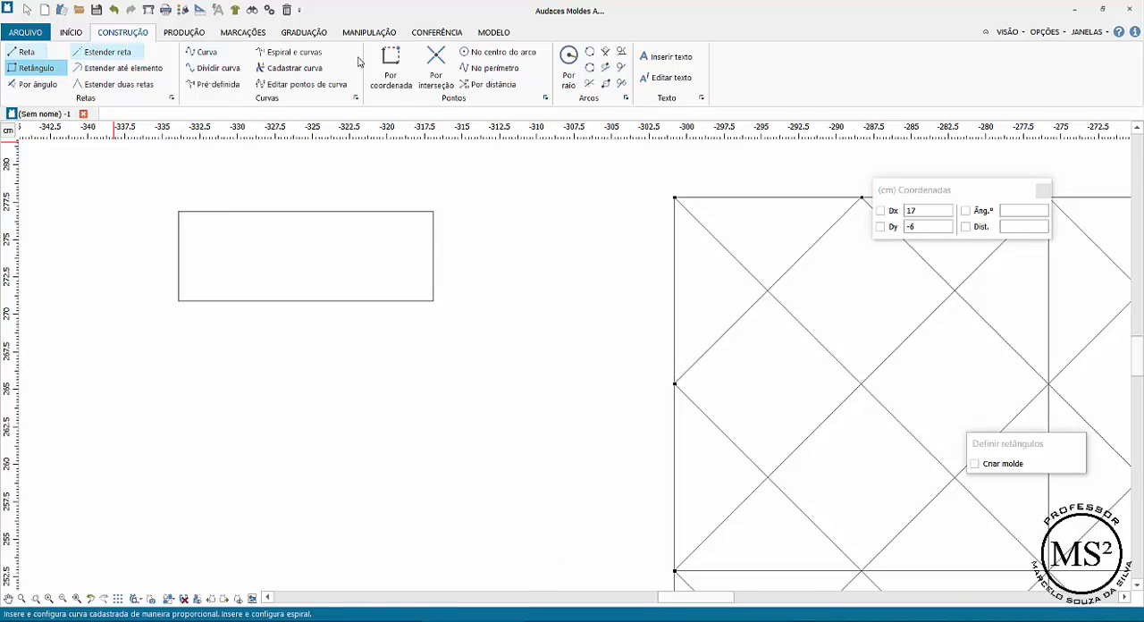
left_click(390, 64)
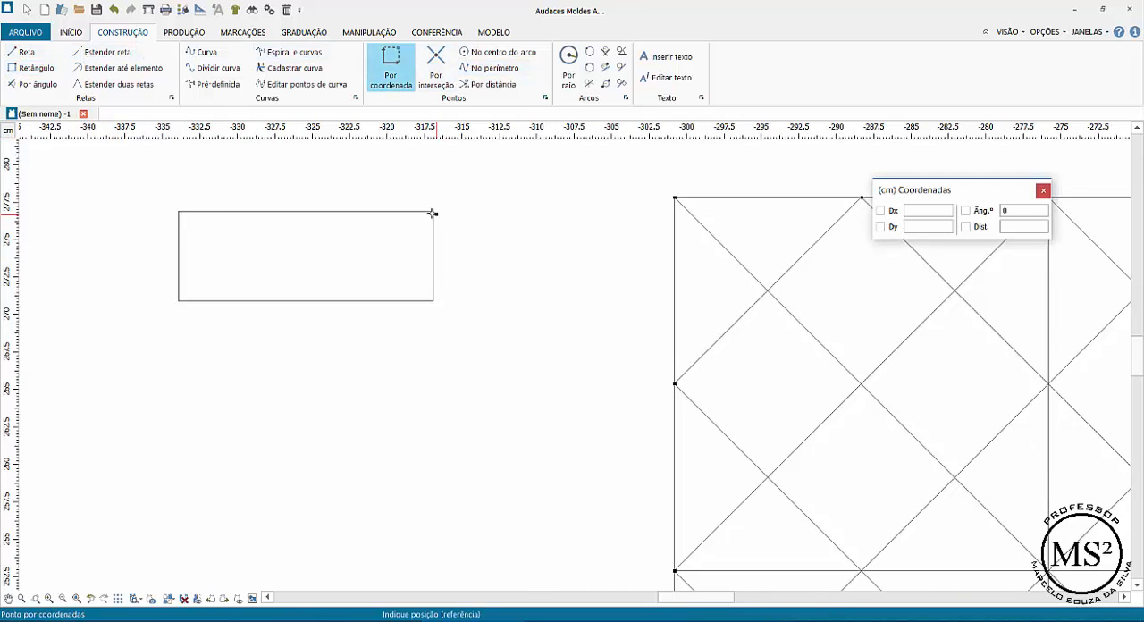
left_click(433, 211)
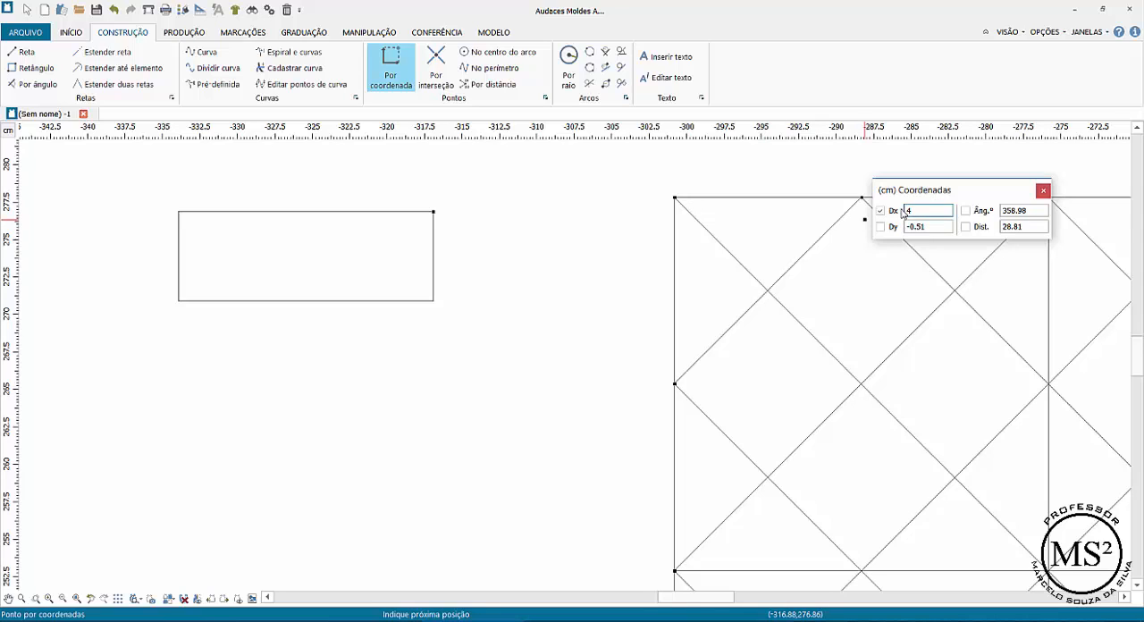
left_click(905, 228)
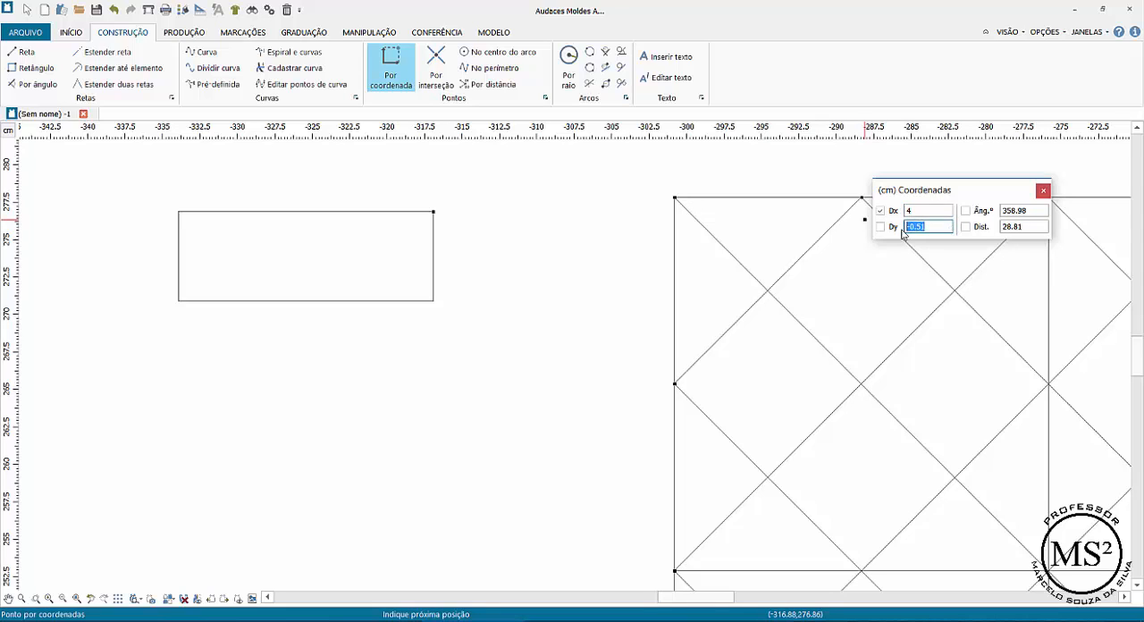
key("Tab")
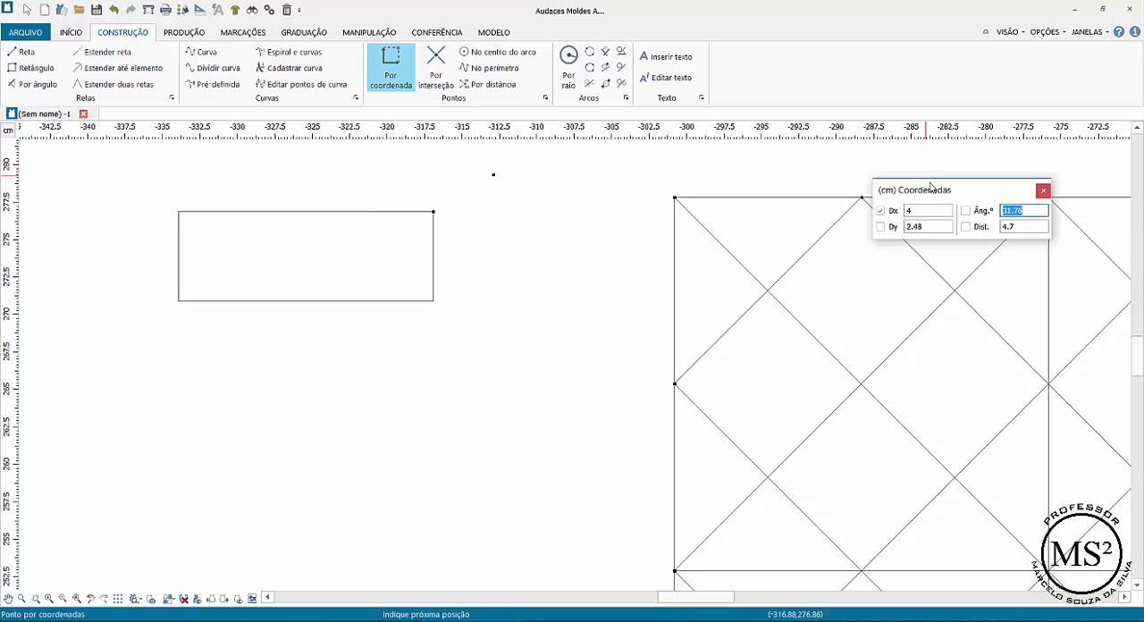
left_click(930, 227)
type("-2.5")
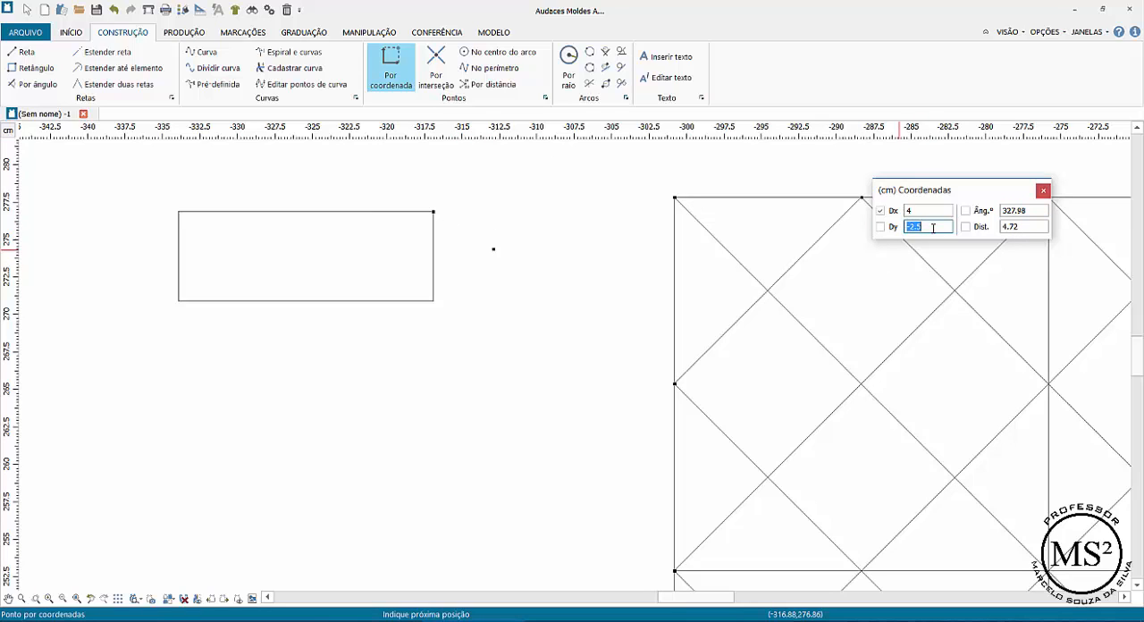
key("Return")
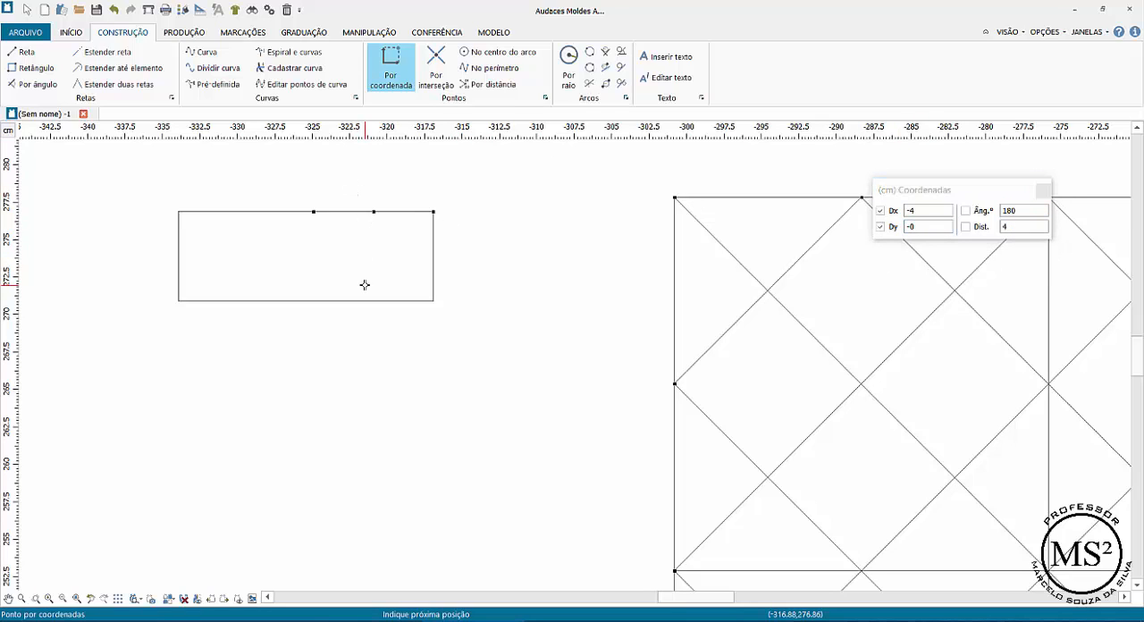
Draw a straight line from the new top-edge point to the small rectangle's lower-right corner
left_click(27, 52)
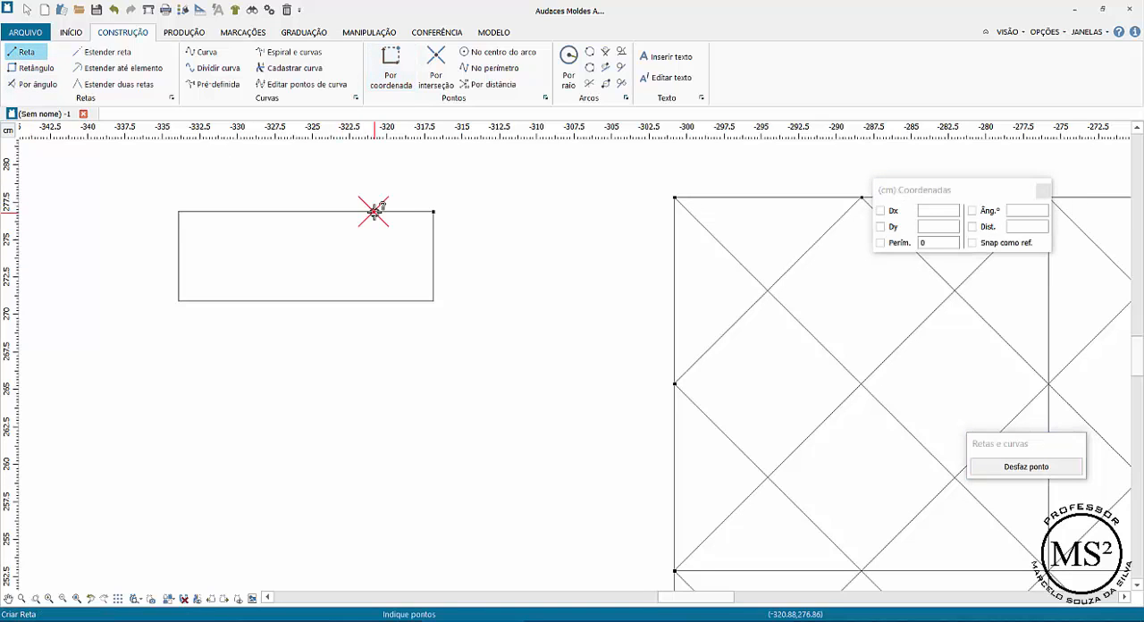
left_click(374, 212)
left_click(433, 301)
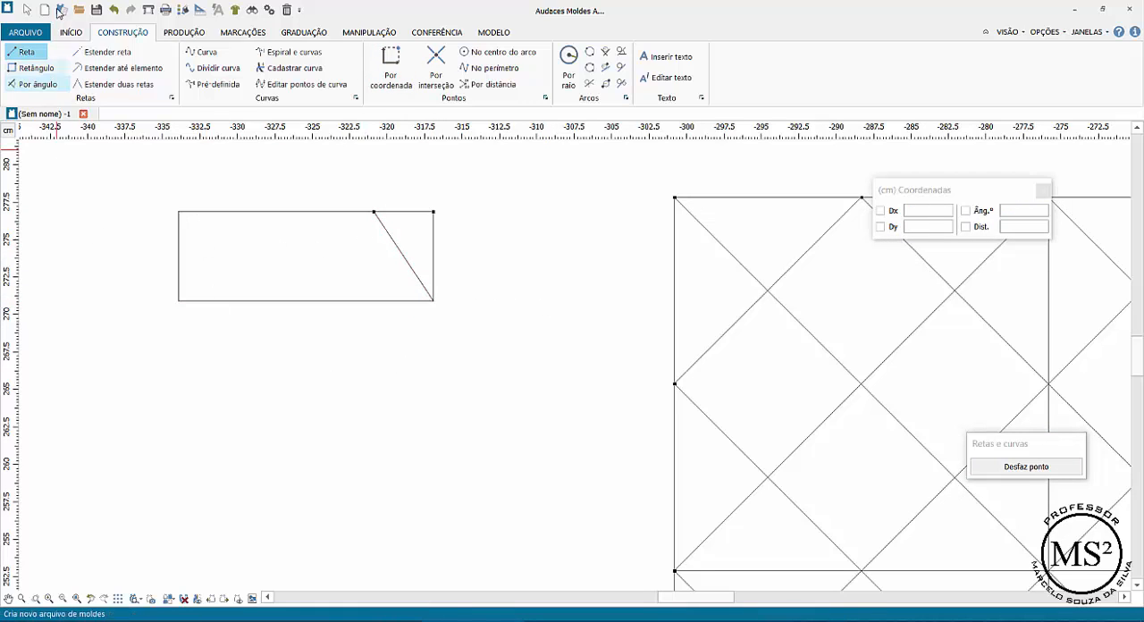
Extract the region left of the slanted line in the small rectangle as a pattern piece, placing it below the rectangle
left_click(191, 34)
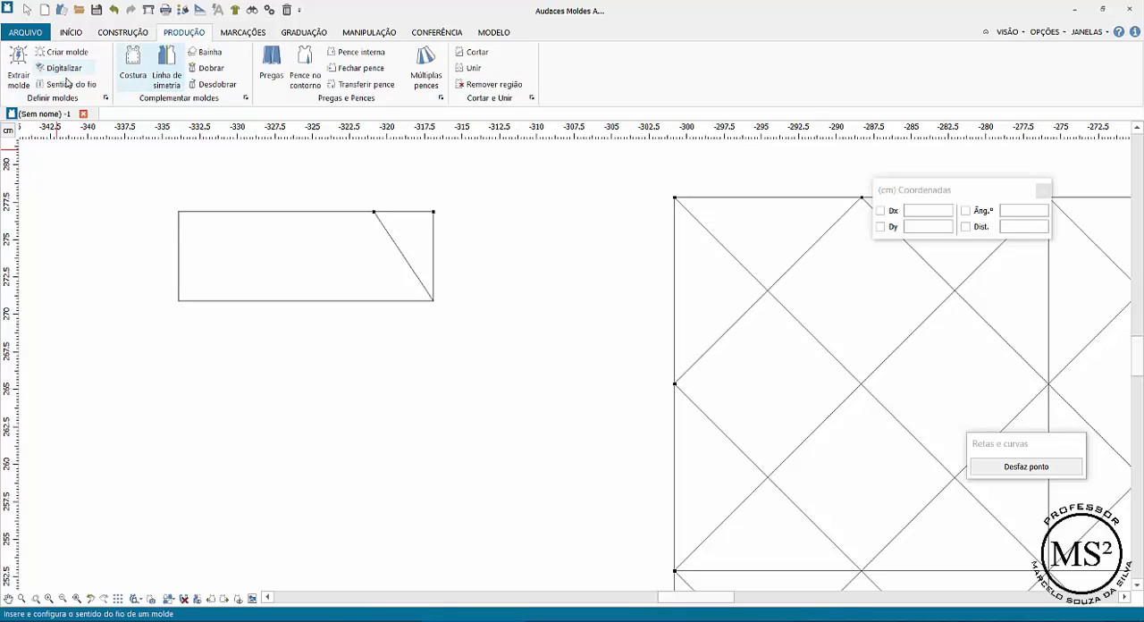
left_click(18, 68)
left_click(276, 263)
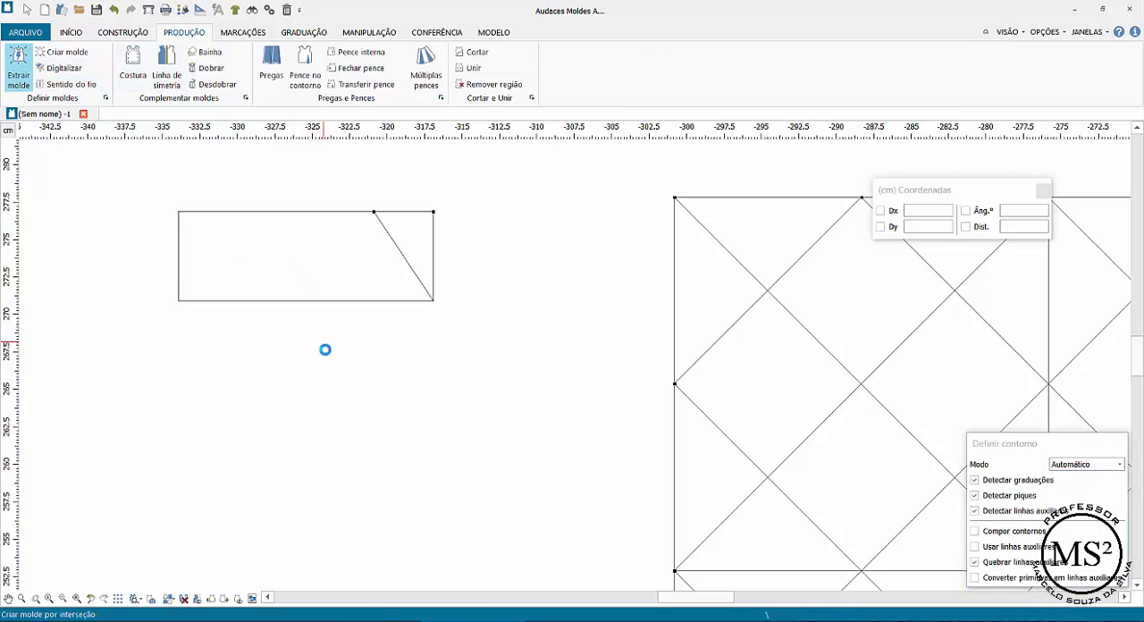
left_click(302, 409)
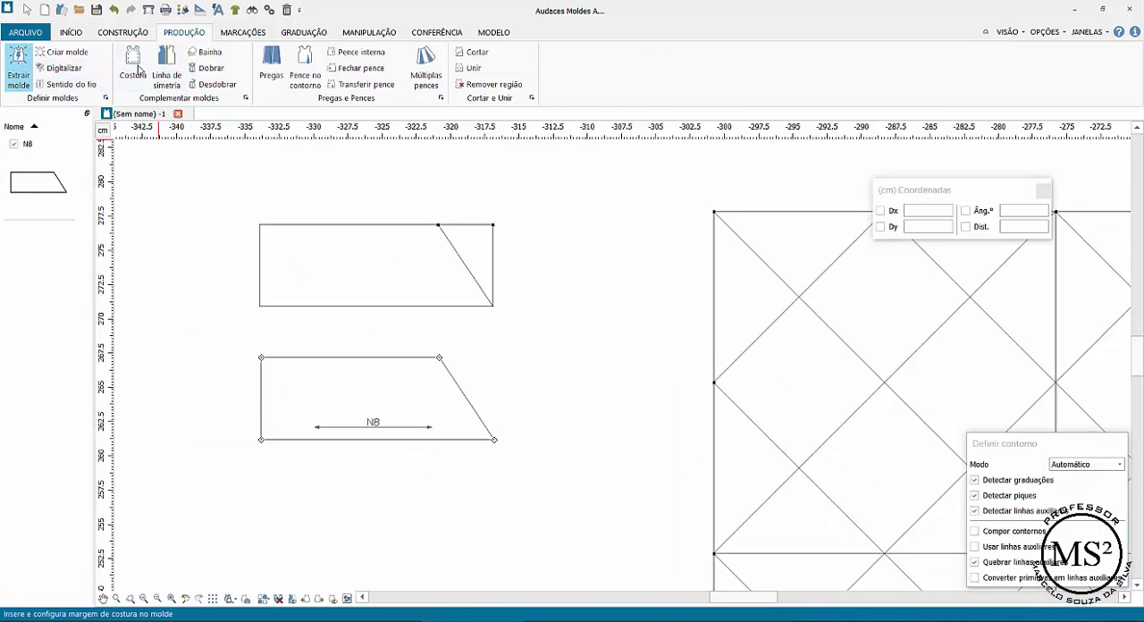
Unfold the extracted pattern piece across its bottom edge to form a symmetrical piece with a pointed right end
left_click(214, 84)
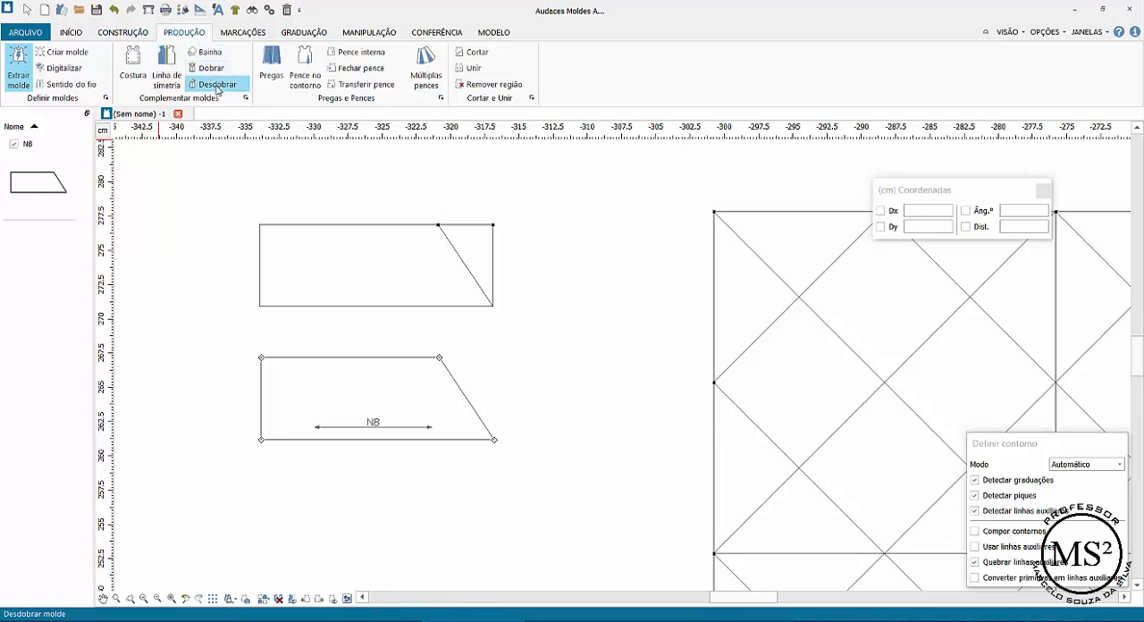
left_click(373, 440)
left_click(374, 441)
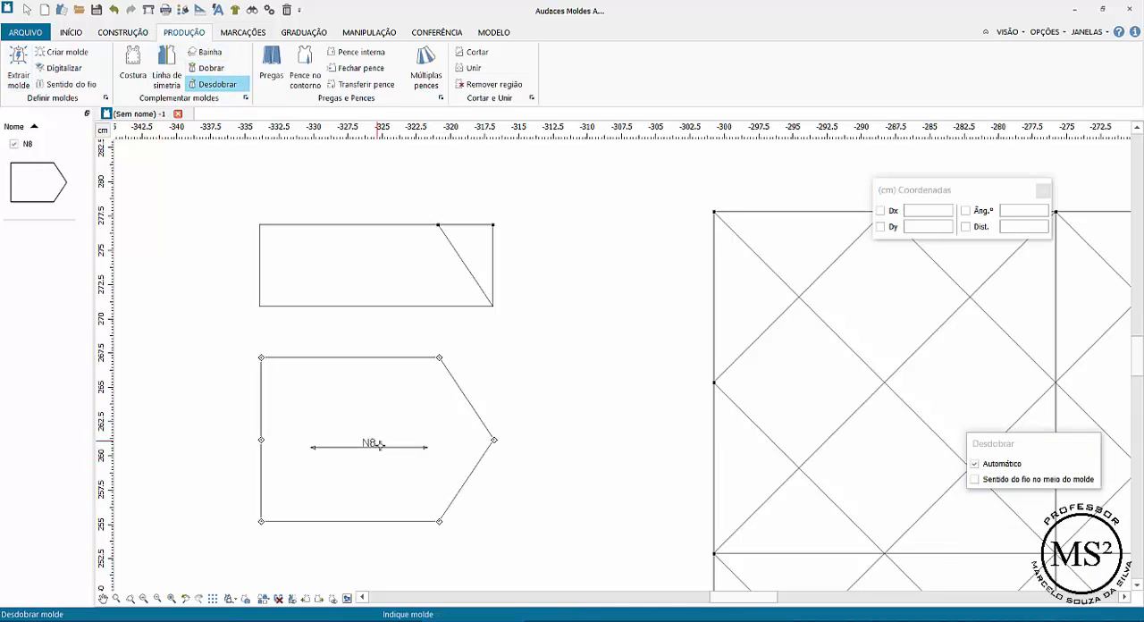
key("Escape")
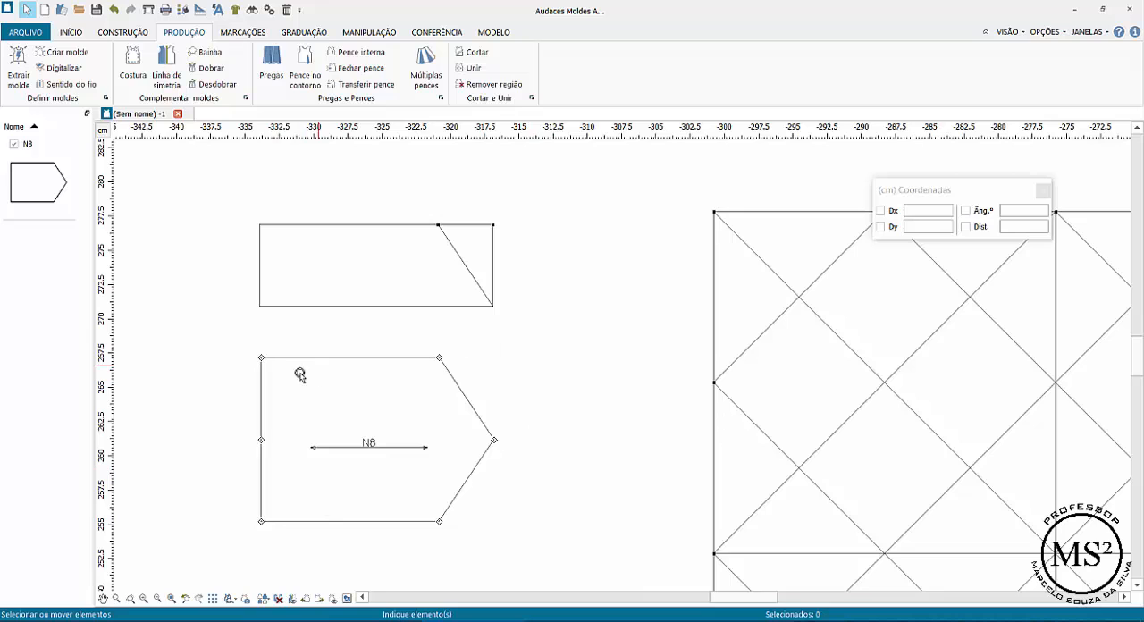
Place a coordinate point on the unfolded piece's top edge from its upper-left corner, using Dx 3 cm and Dy 0
left_click(122, 33)
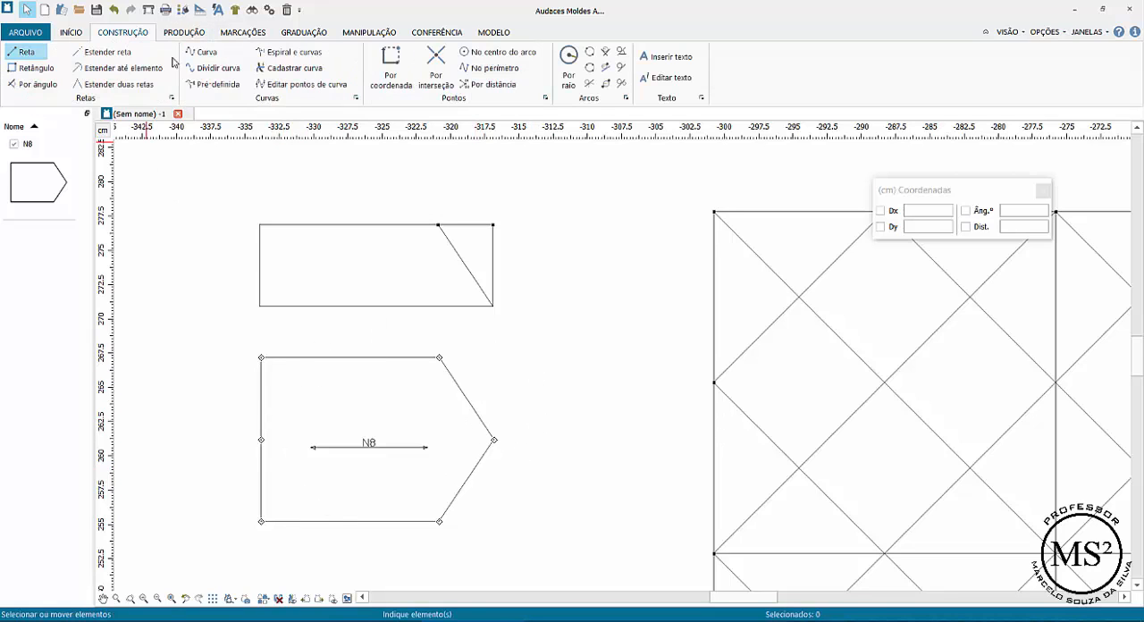
left_click(390, 67)
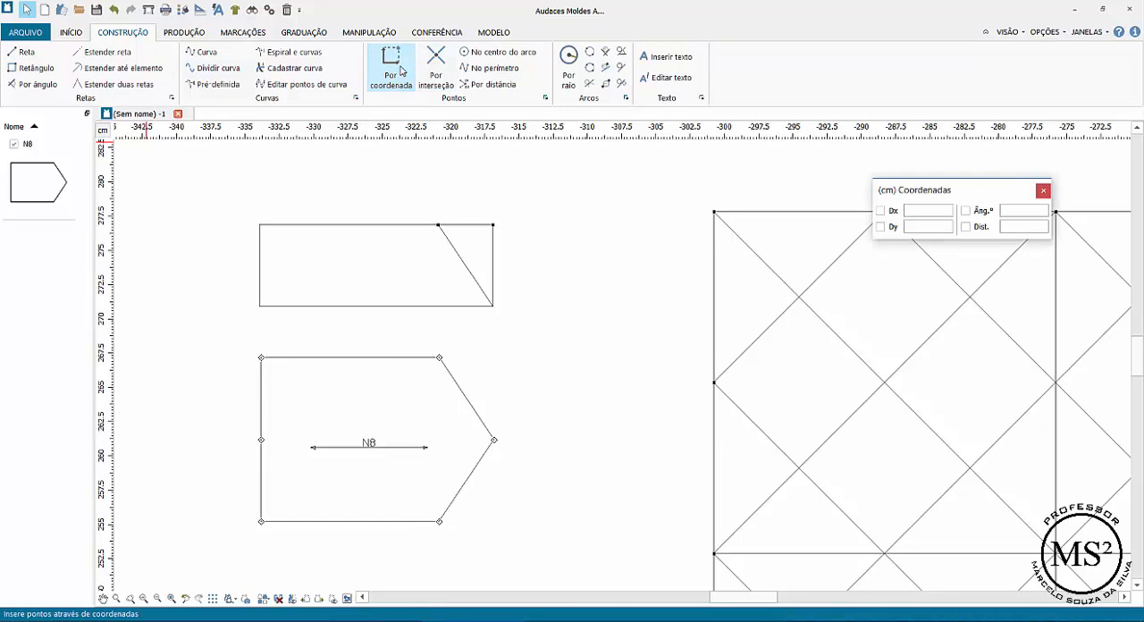
left_click(262, 356)
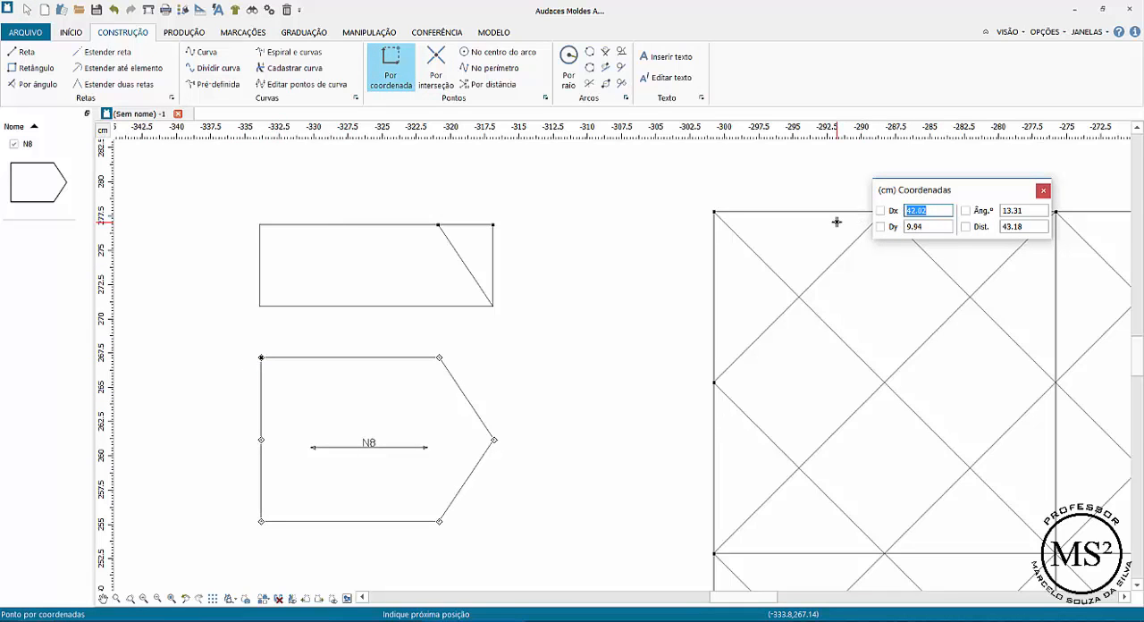
type("3")
key("Tab")
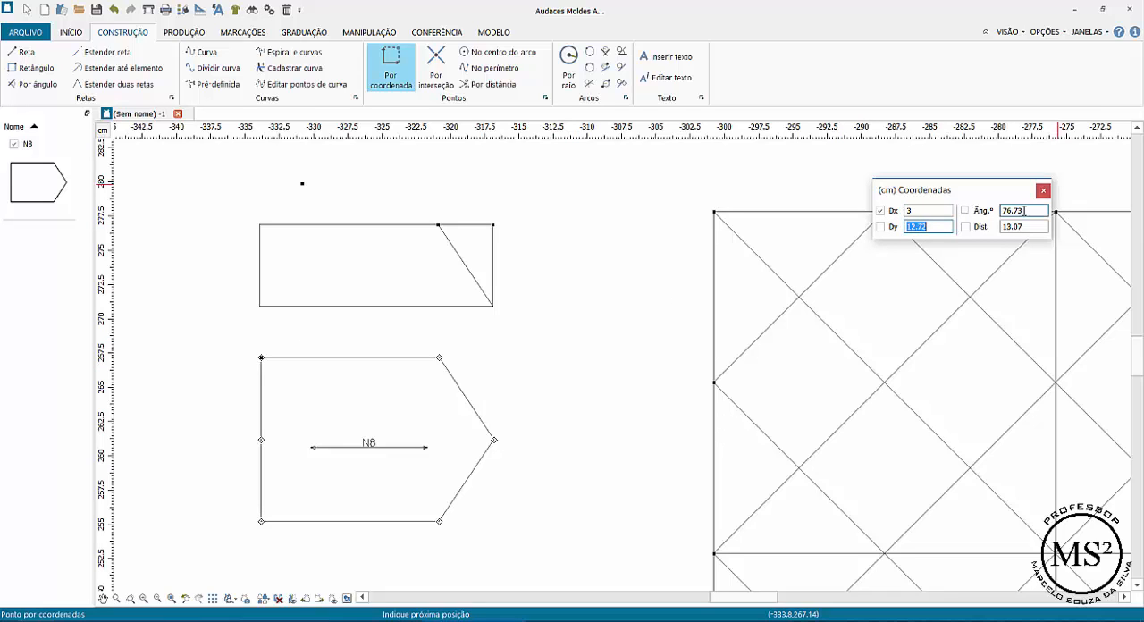
type("0")
key("Tab")
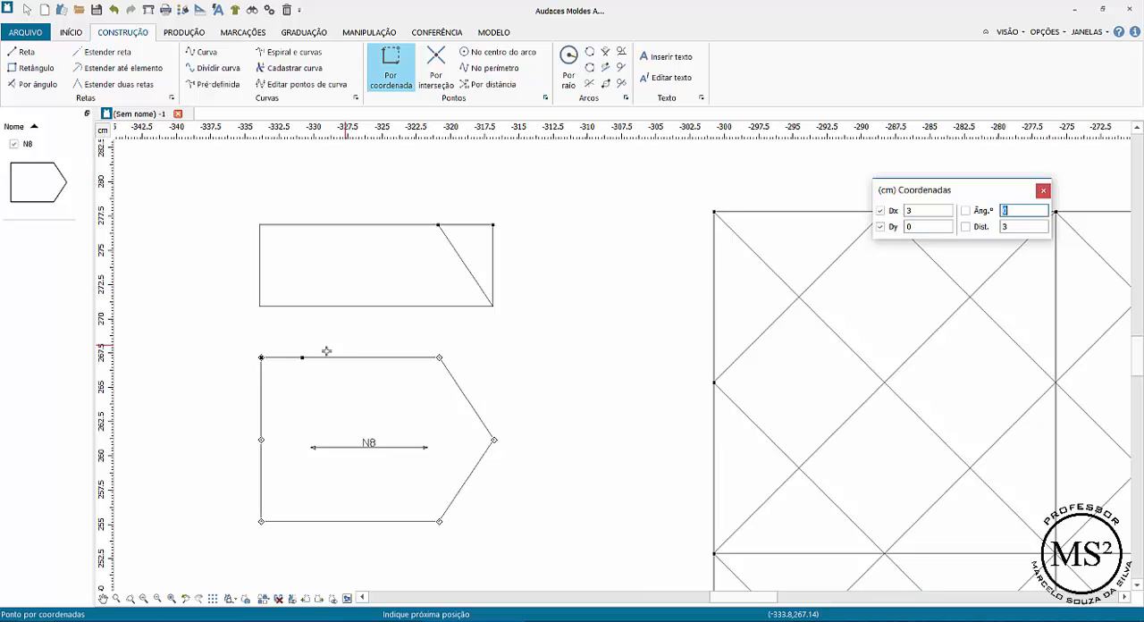
Place a coordinate point on the unfolded piece's bottom edge from its lower-left corner, using Dx 3 cm and Dy 0
scroll(255, 528, "down", 1)
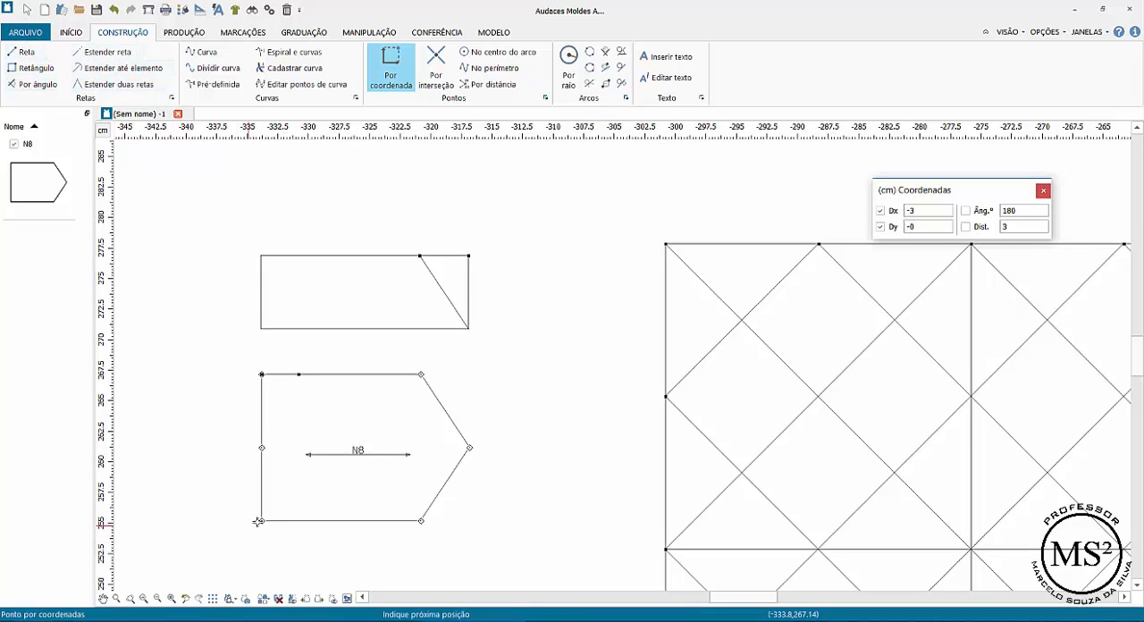
middle_click_drag(263, 521, 259, 521)
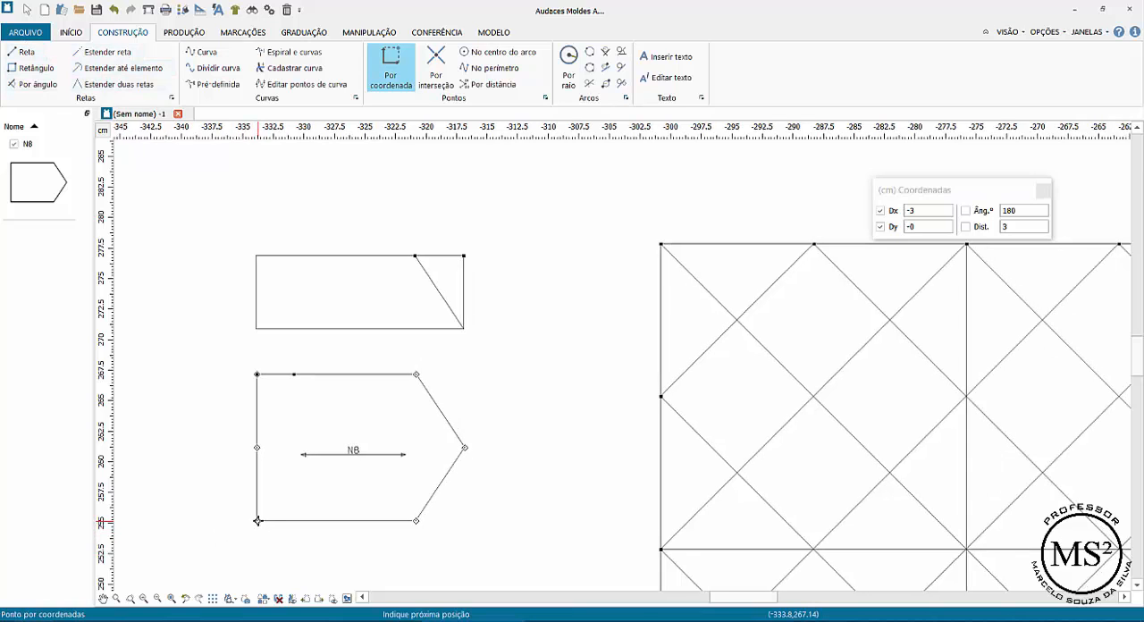
scroll(257, 521, "down", 1)
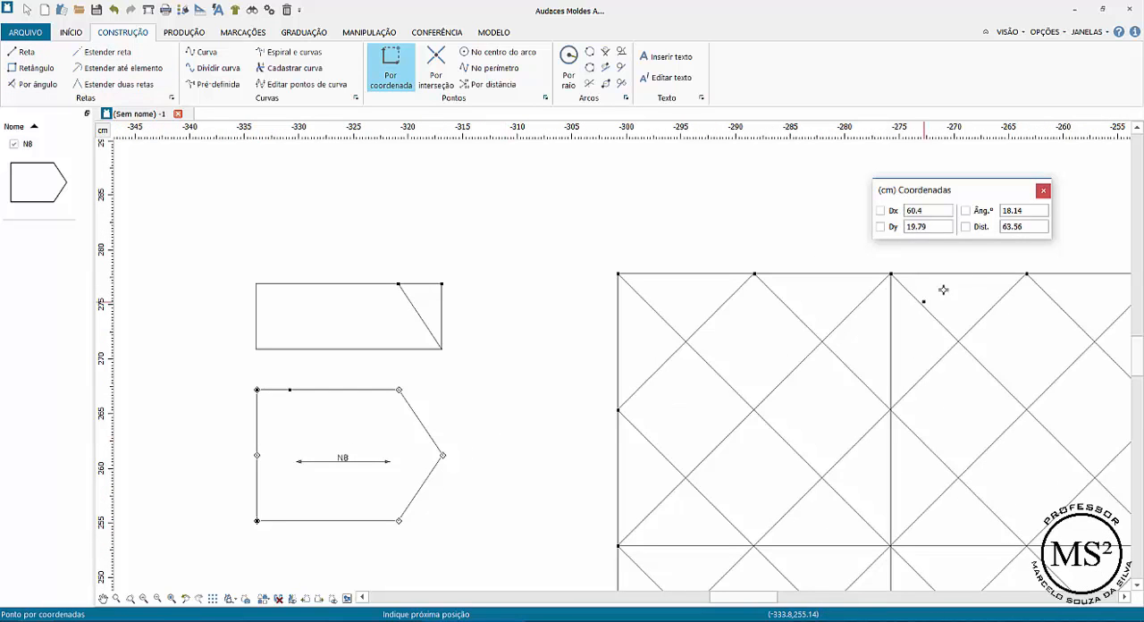
left_click(898, 208)
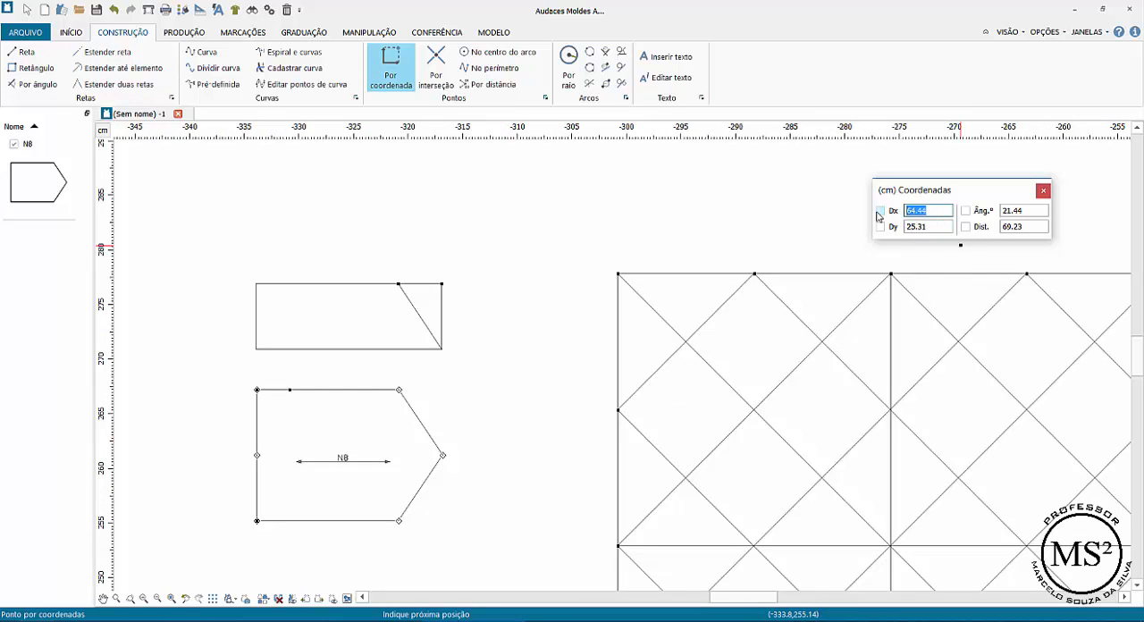
type("3")
key("Tab")
key("Tab")
type("0")
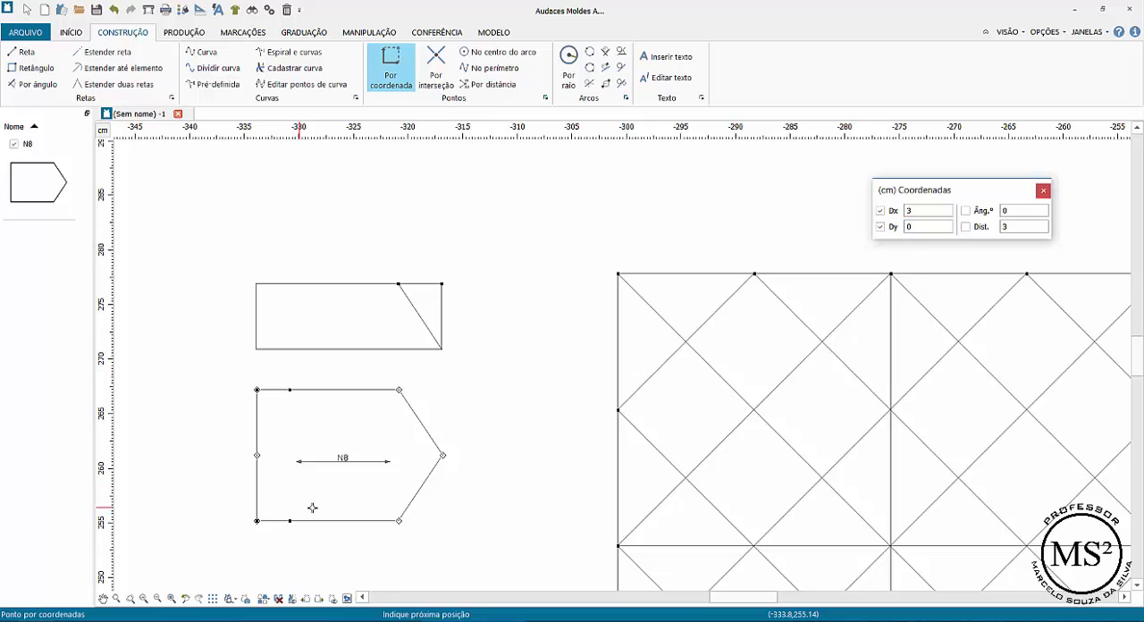
key("Return")
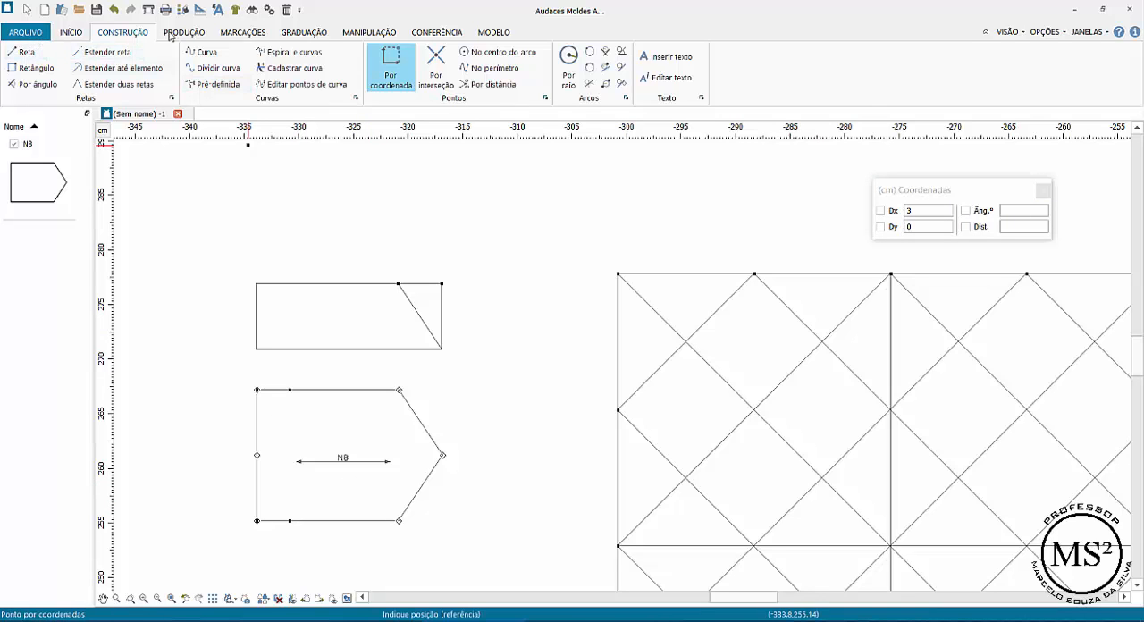
Insert notches of shape "I - forma I" on the pattern piece at the two new points on its top and bottom edges
left_click(242, 32)
left_click(17, 63)
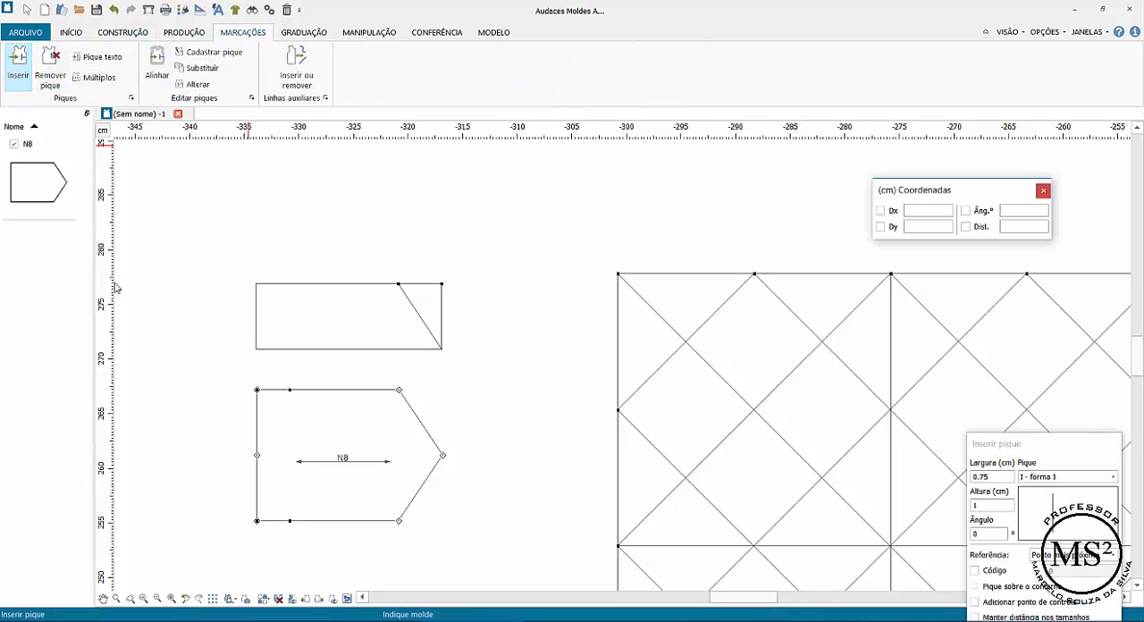
left_click(283, 391)
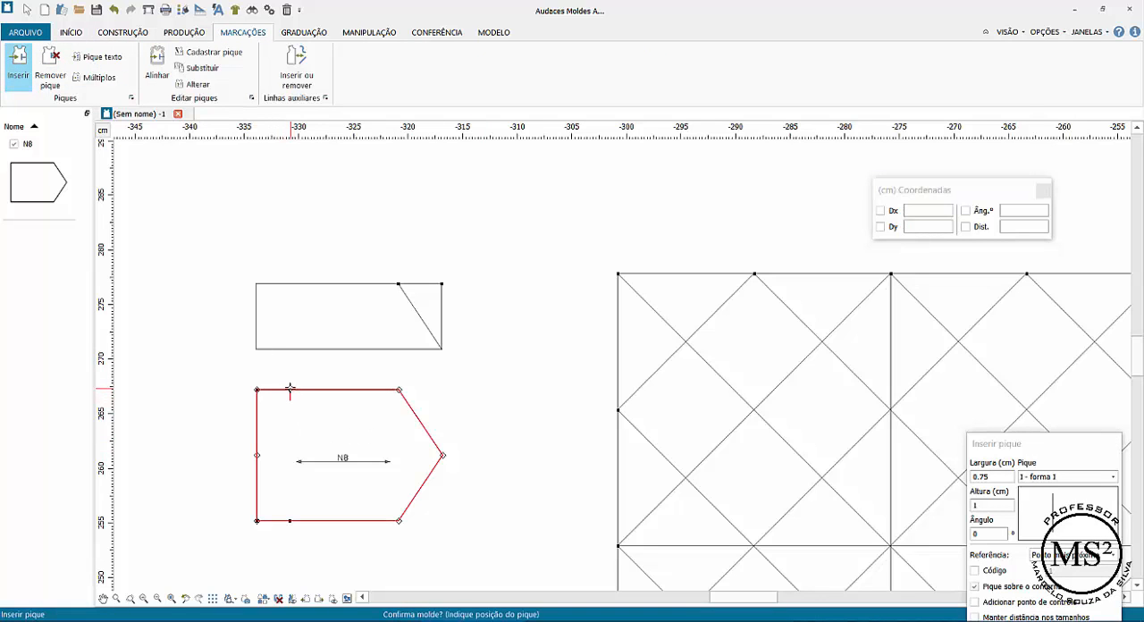
left_click(289, 390)
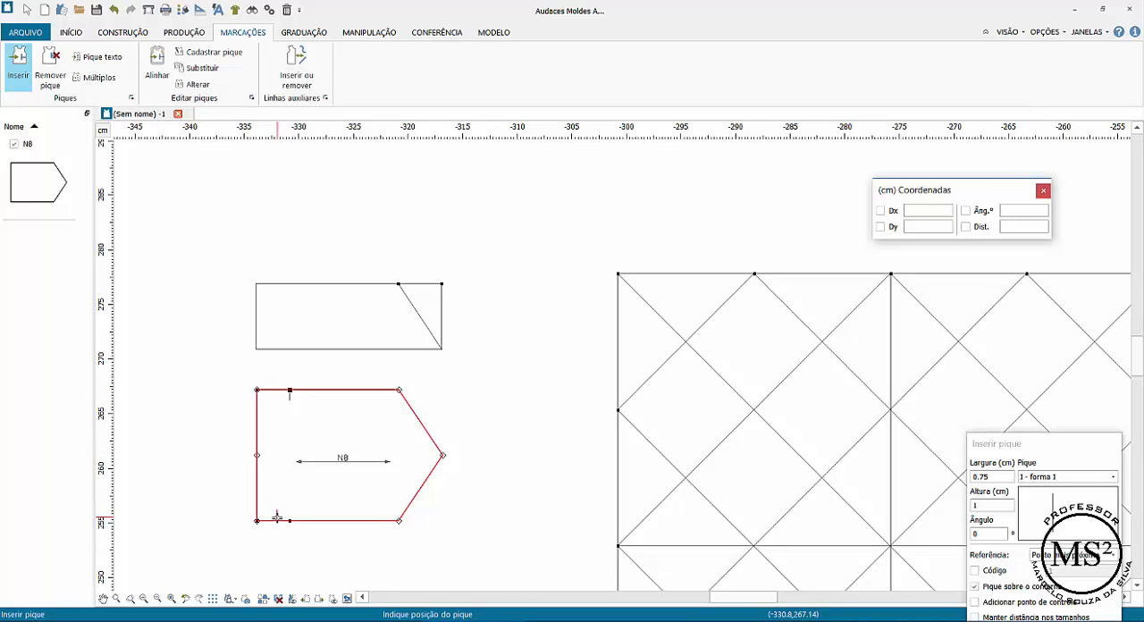
left_click(288, 522)
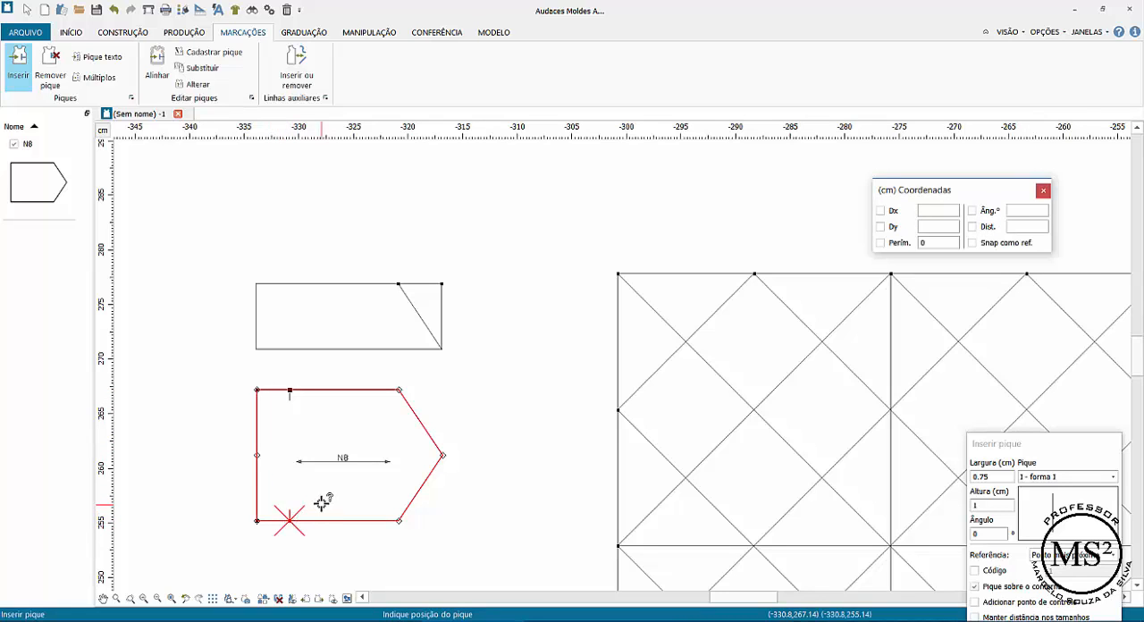
right_click(432, 399)
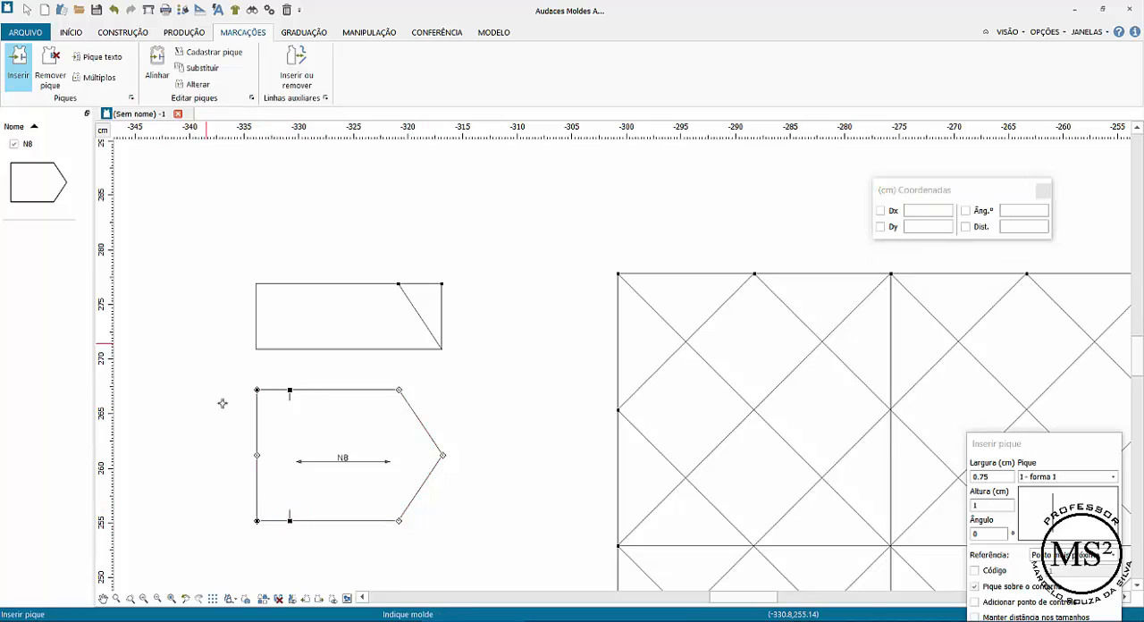
Move the pattern piece clear of the four leftover construction points and delete those points
left_click(26, 9)
left_click_drag(327, 391, 440, 366)
left_click_drag(220, 375, 319, 560)
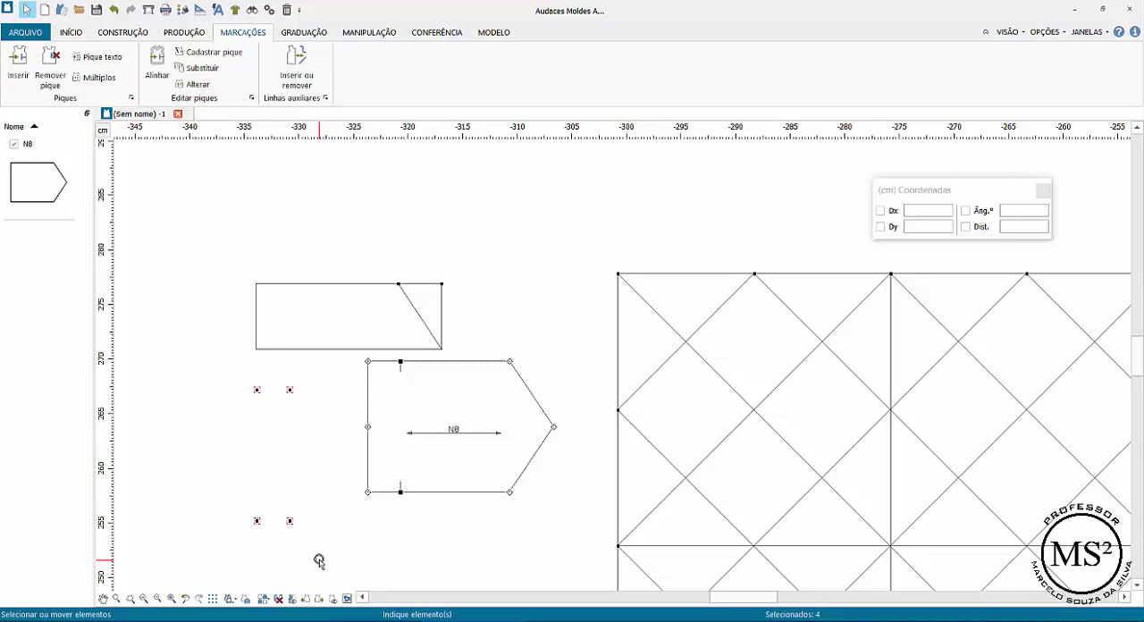
Move the notched pattern piece about 5 cm to the left, below the small rectangle
left_click_drag(429, 434, 373, 435)
left_click(40, 196)
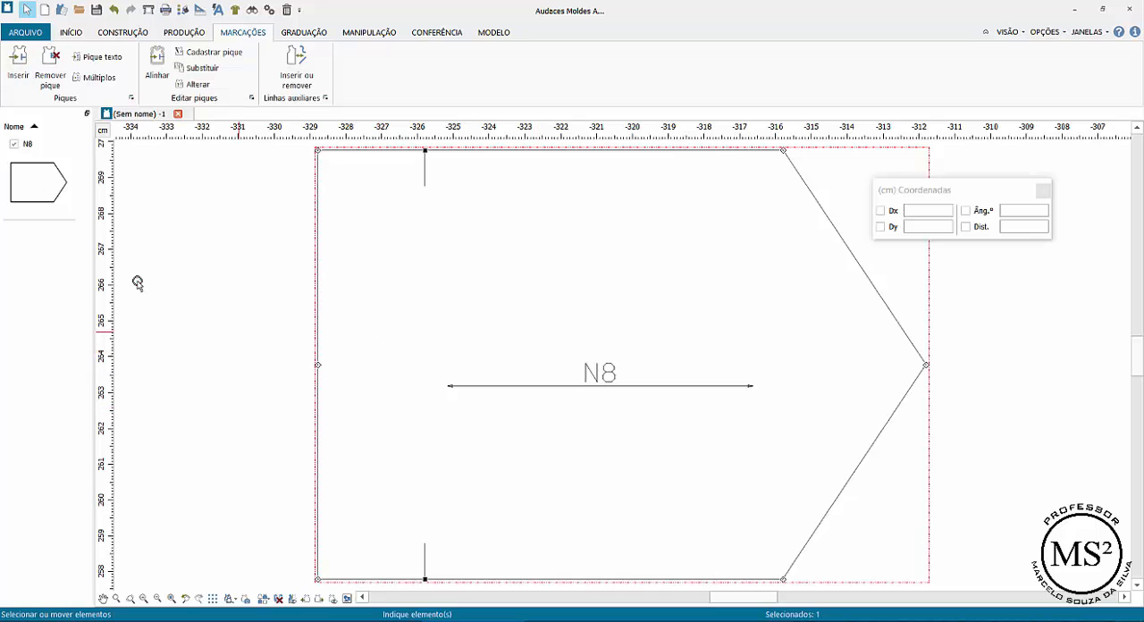
left_click(131, 600)
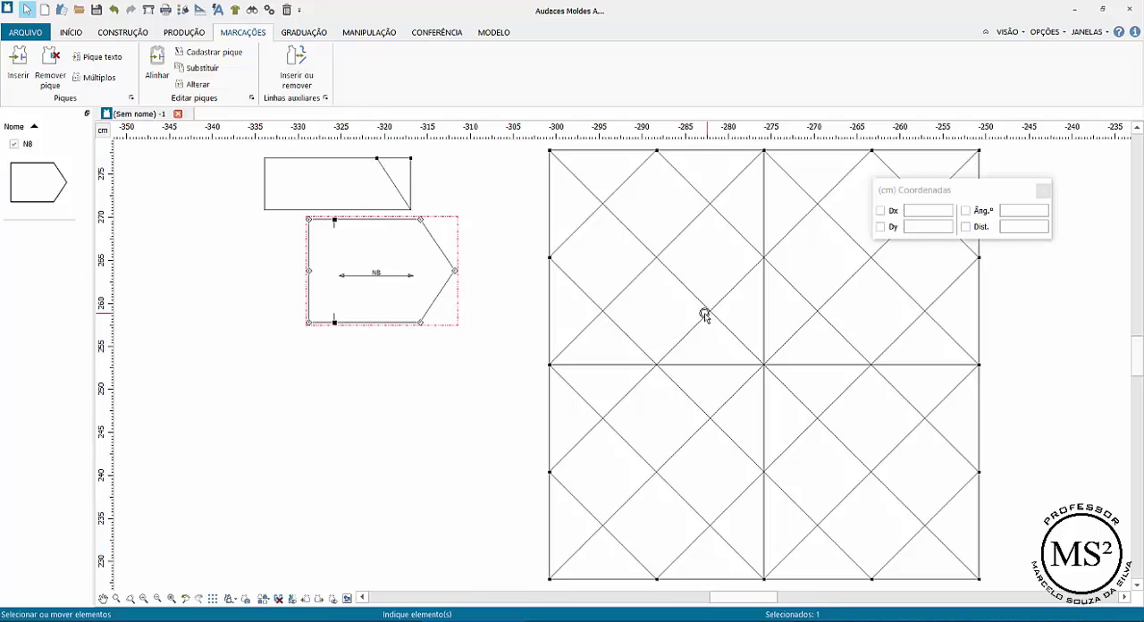
Switch to the construction tools
left_click(135, 35)
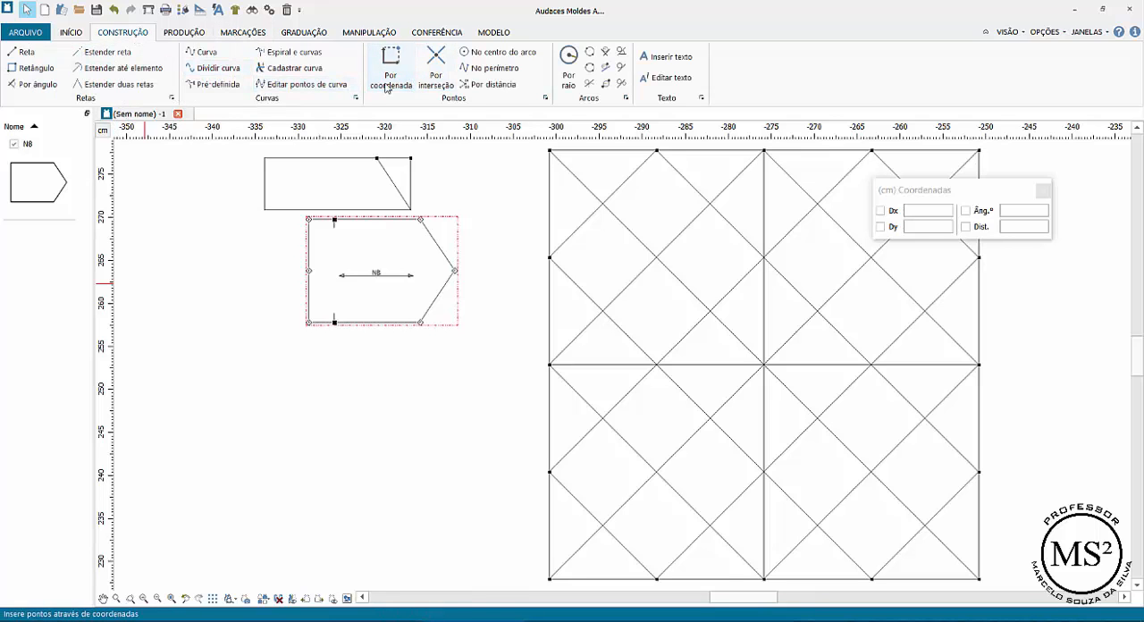